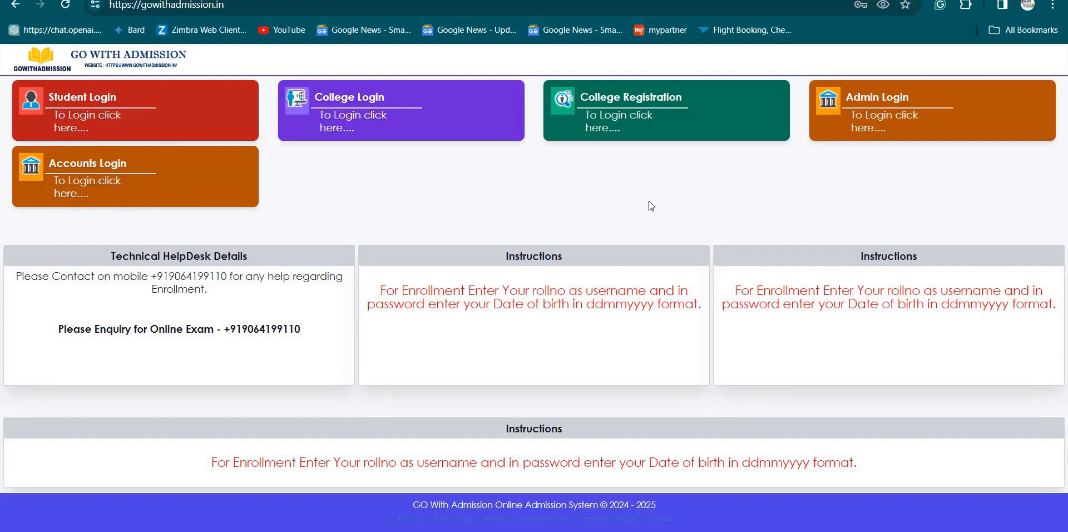
- Open the College Registration form and start entering Tehatta Govt. ITI as the college name
click(608, 114)
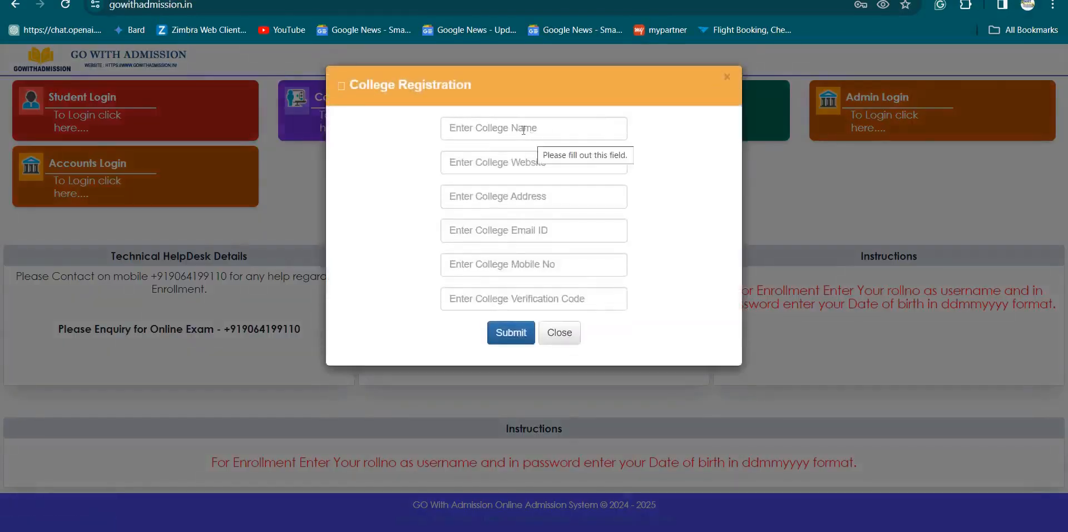
click(523, 130)
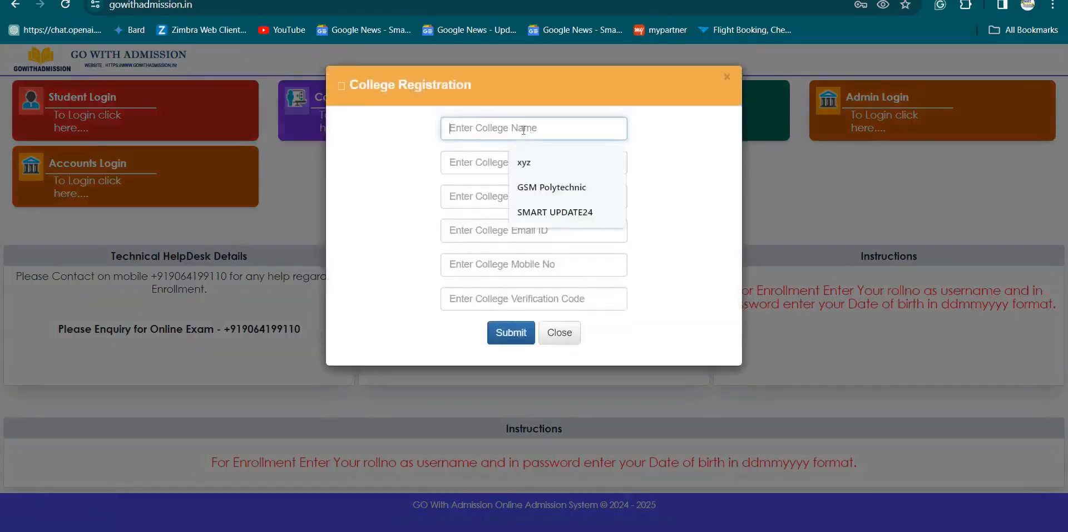
text(Tehatta Govt. ITI)
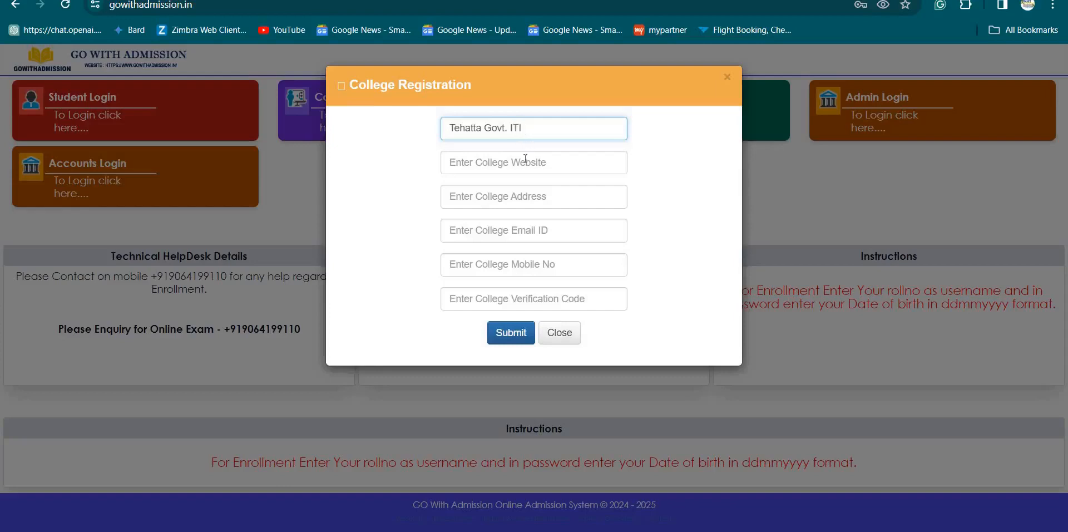
- Load tehattagovernmentiti.com in a new Chrome tab to get the college's web address
click(526, 158)
key(ctrl+t)
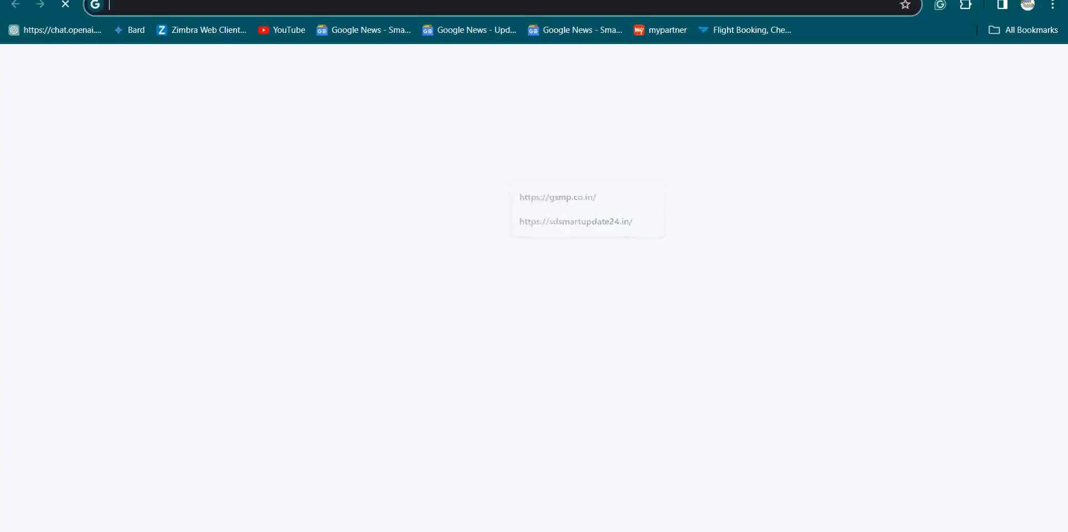
text(tehattagovernmentiti.com)
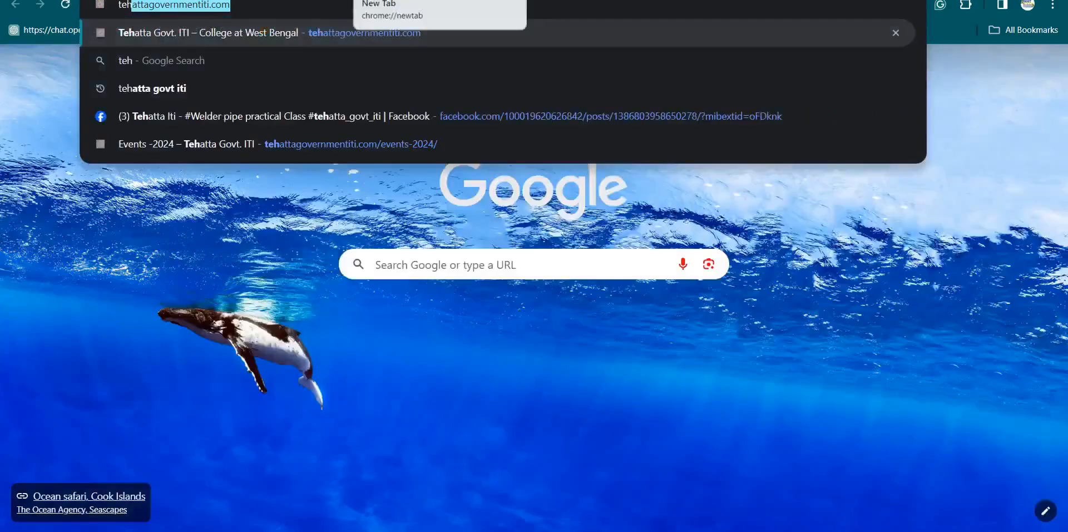
key(Return)
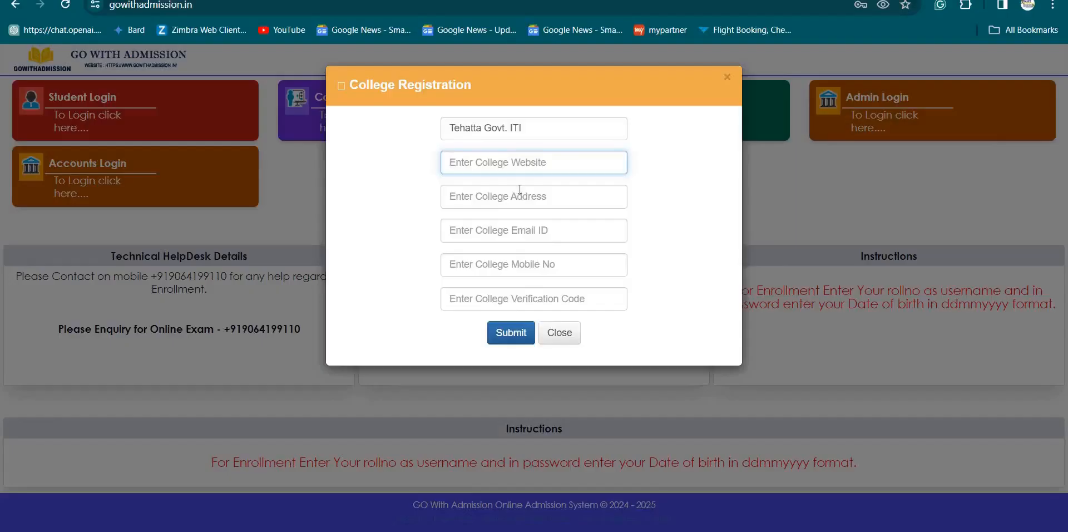
text(https://tehattagovernmentiti.com/)
click(513, 196)
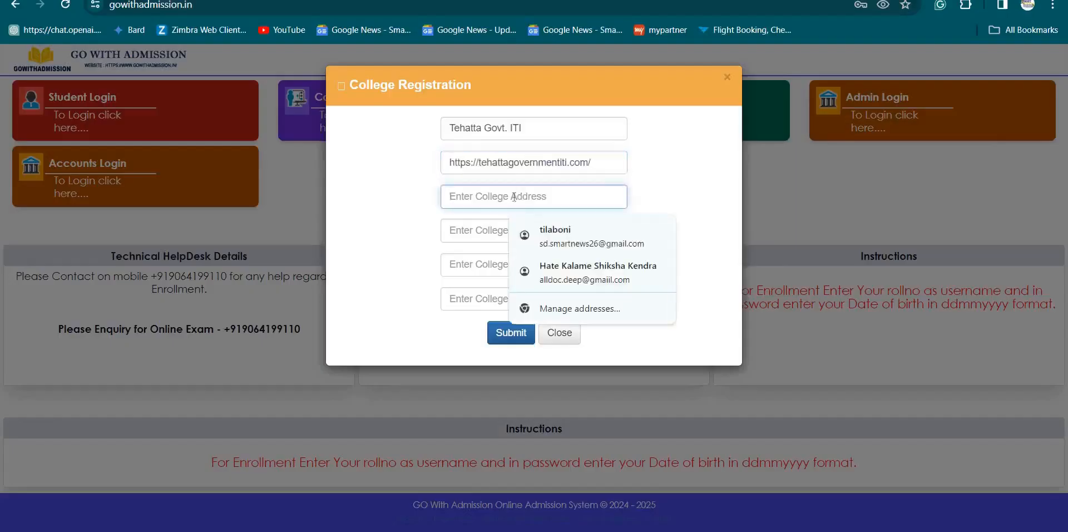
text(Nadia)
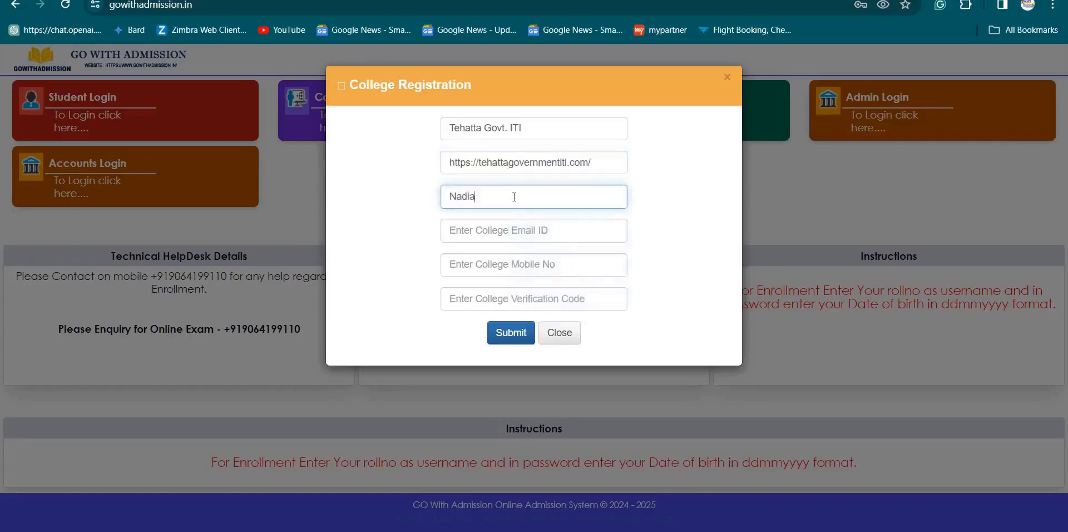
- Fill in the college's e-mail address, correcting a mistyped start
click(533, 231)
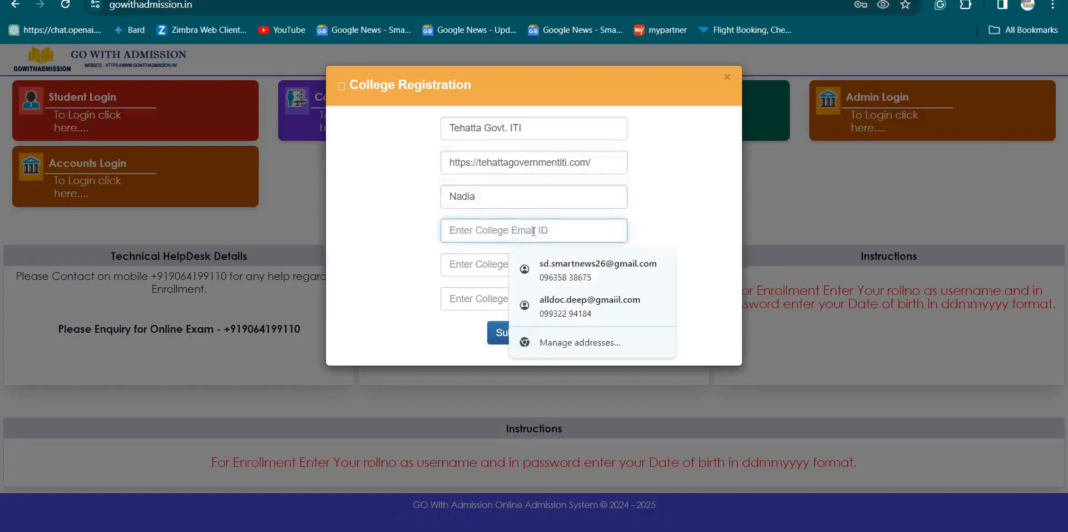
text(TE)
key(BackSpace)
key(BackSpace)
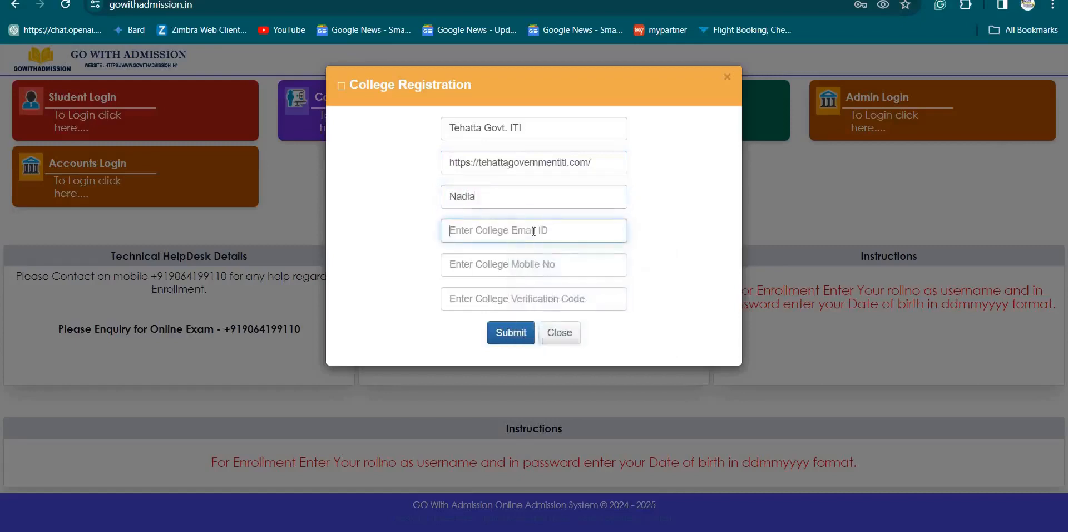
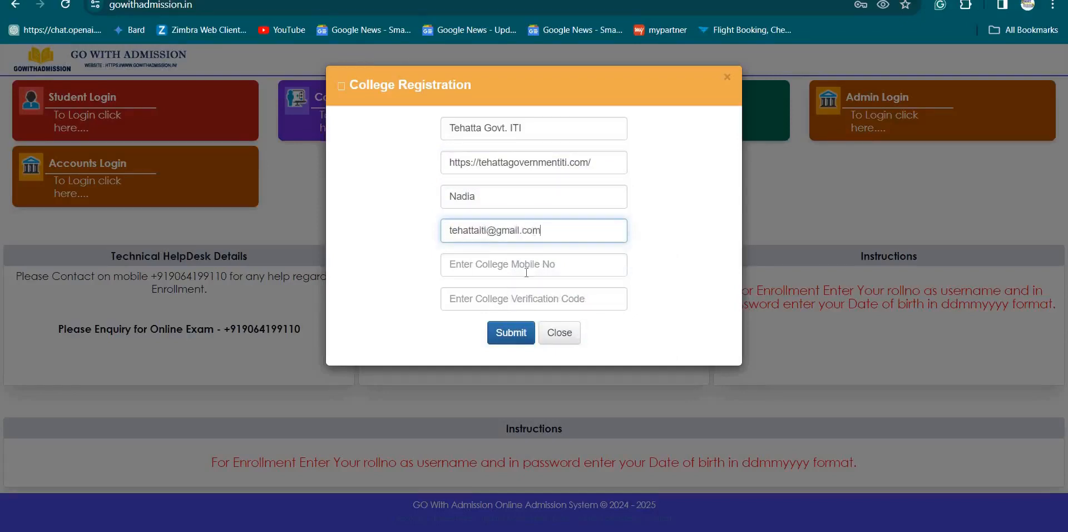
- Enter the college's mobile number and begin typing the verification code
click(526, 265)
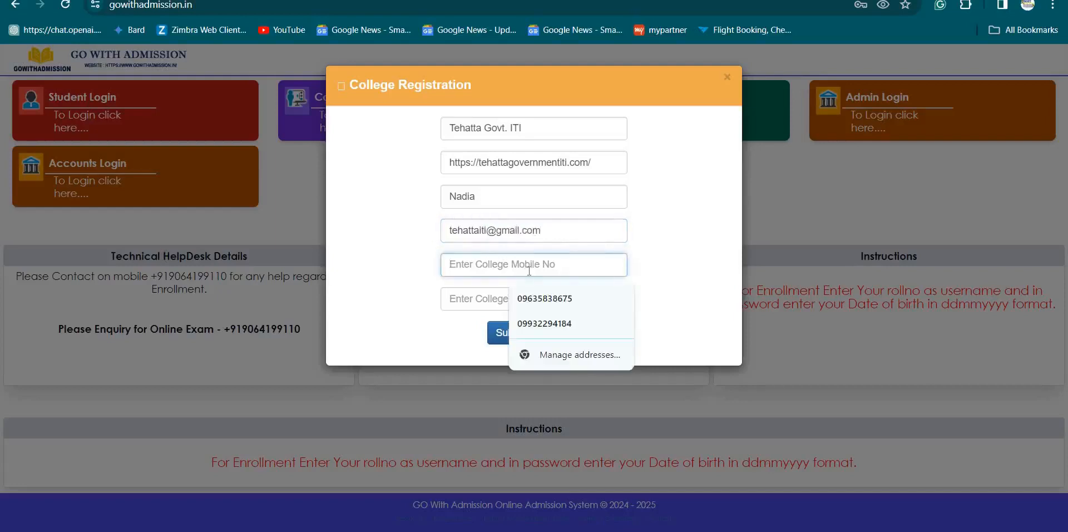
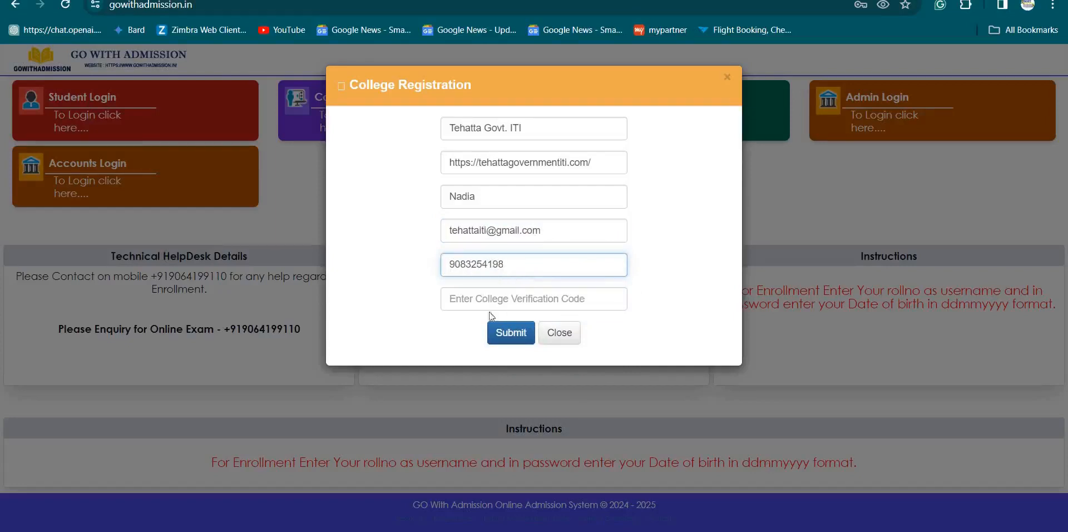
click(529, 298)
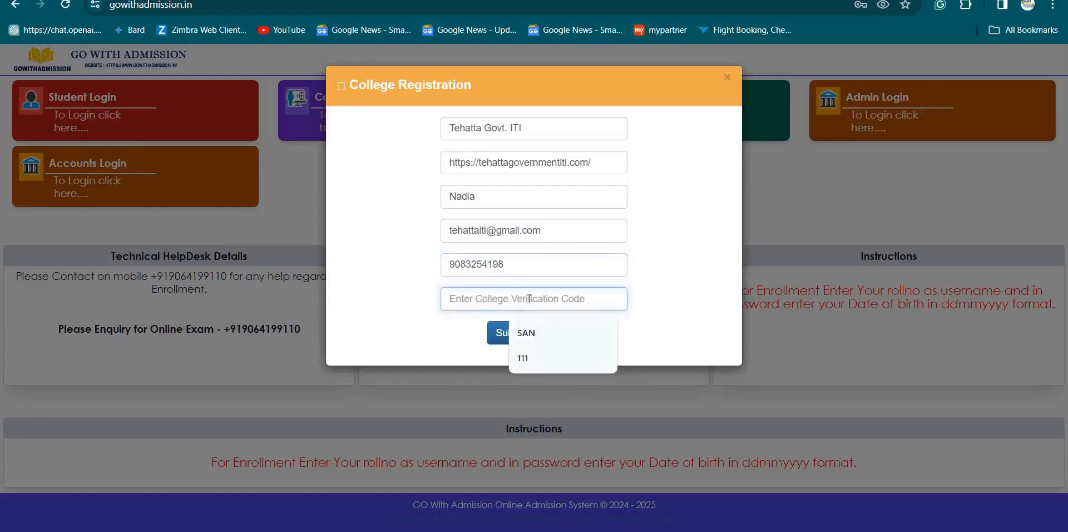
text(SA)
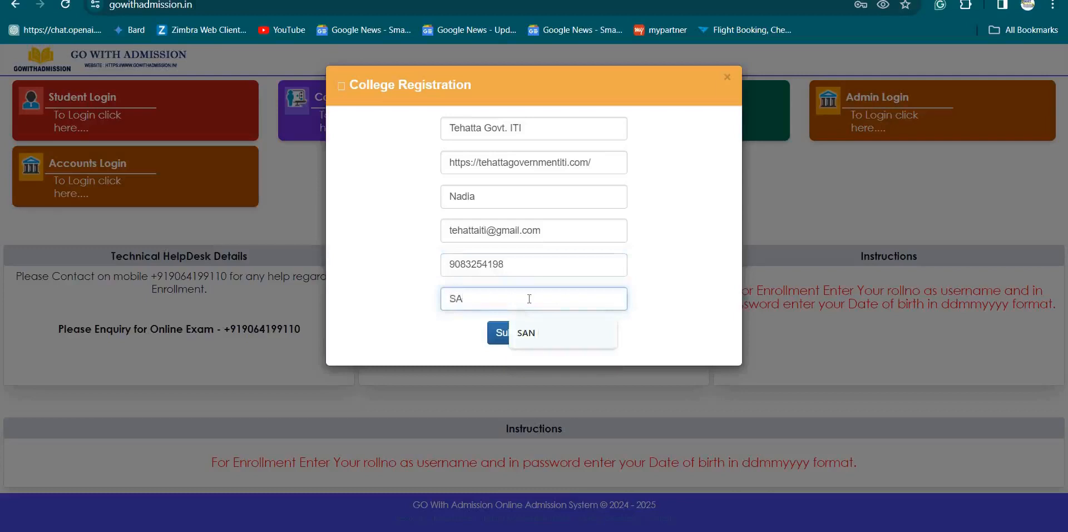
text(N)
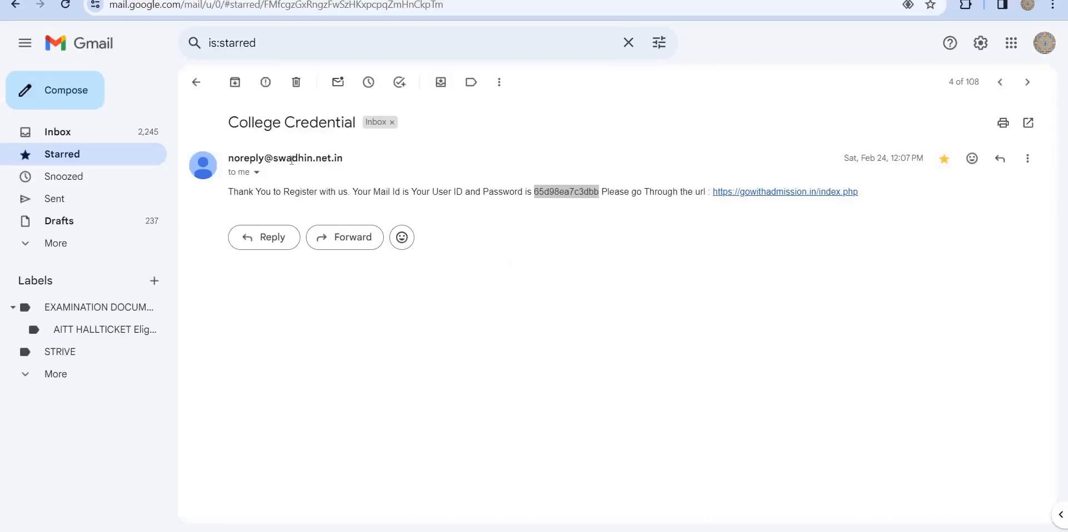
- Select the login password in the College Credential email
click(534, 193)
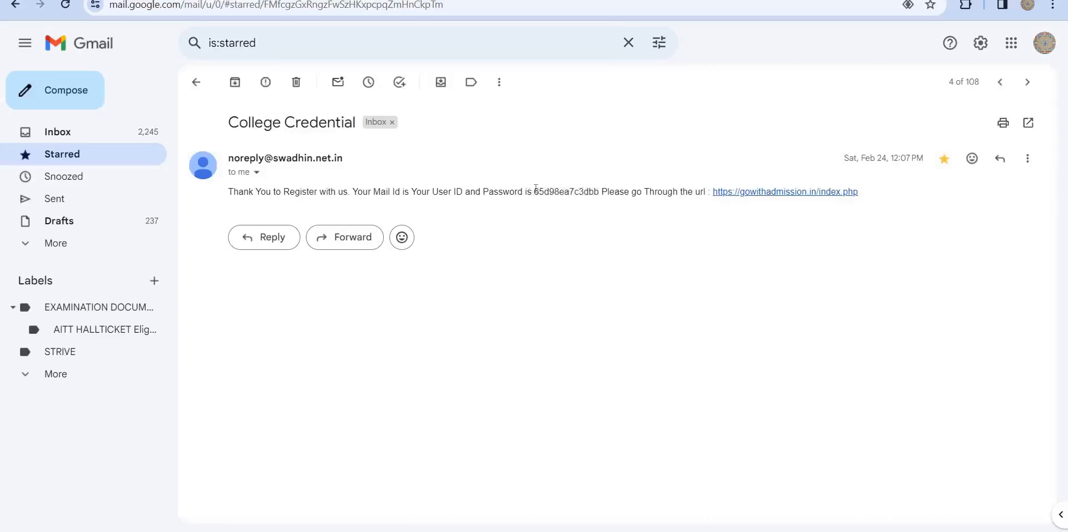
drag(534, 190, 603, 203)
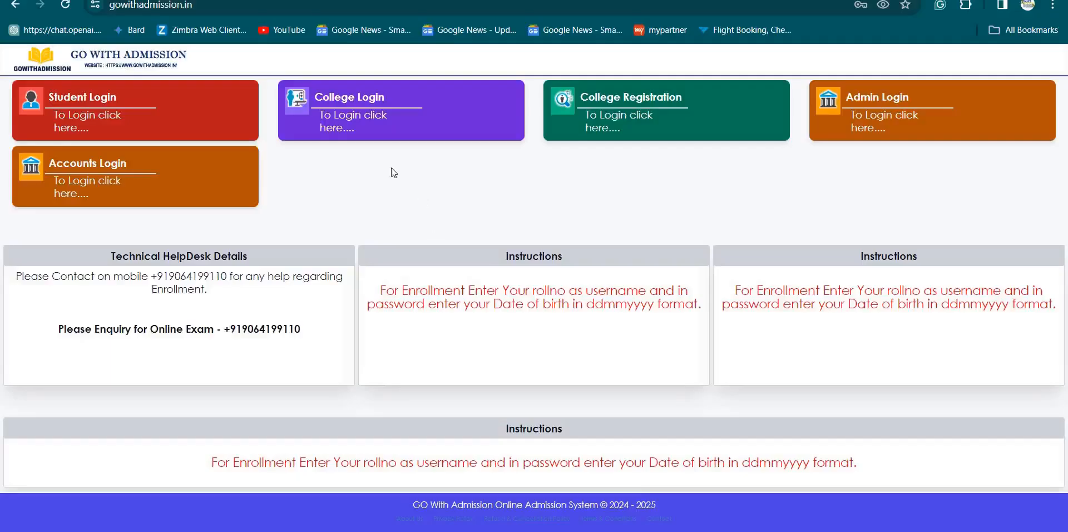
- Log in through College Login with the college's saved e-mail and the mailed password
click(362, 107)
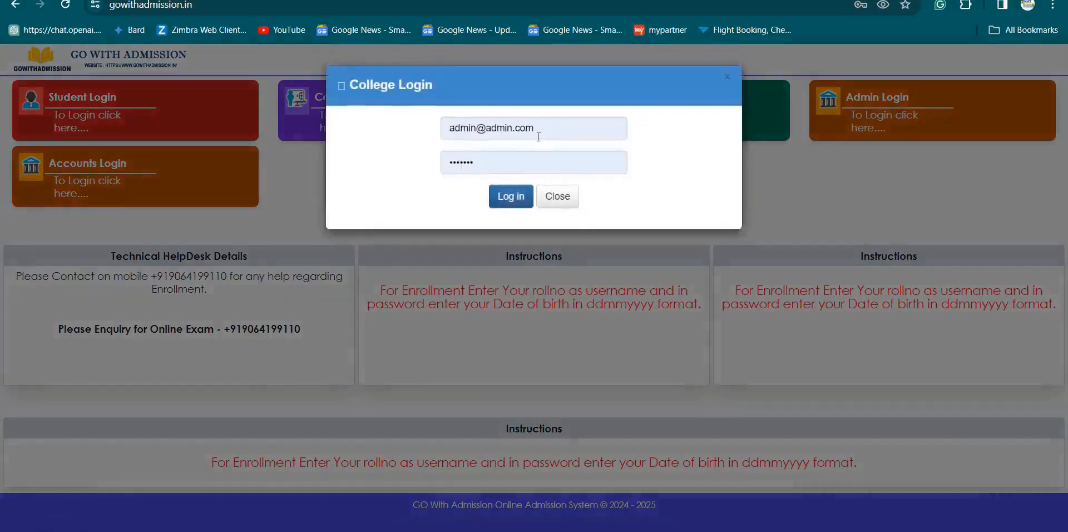
click(538, 137)
key(ctrl+a)
key(BackSpace)
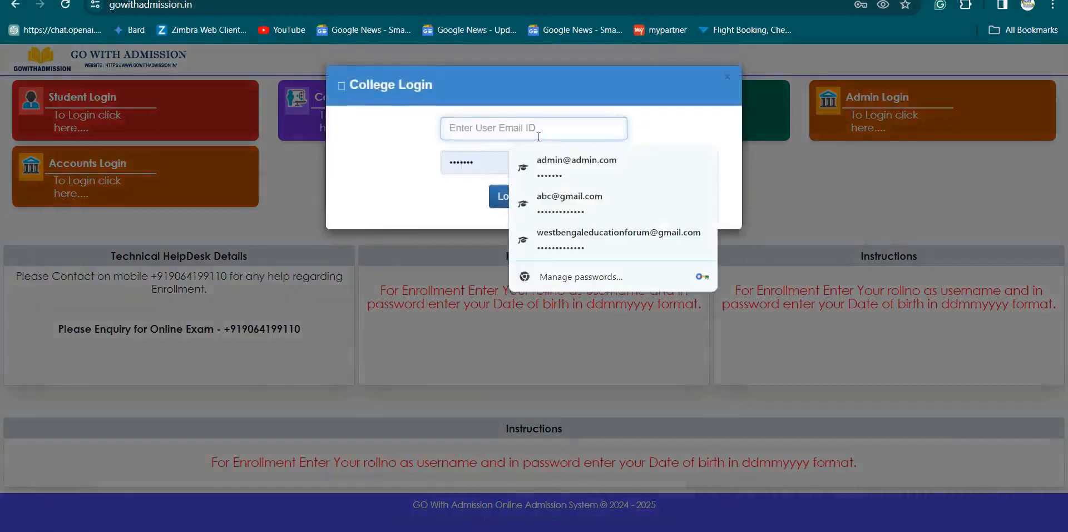
text(te)
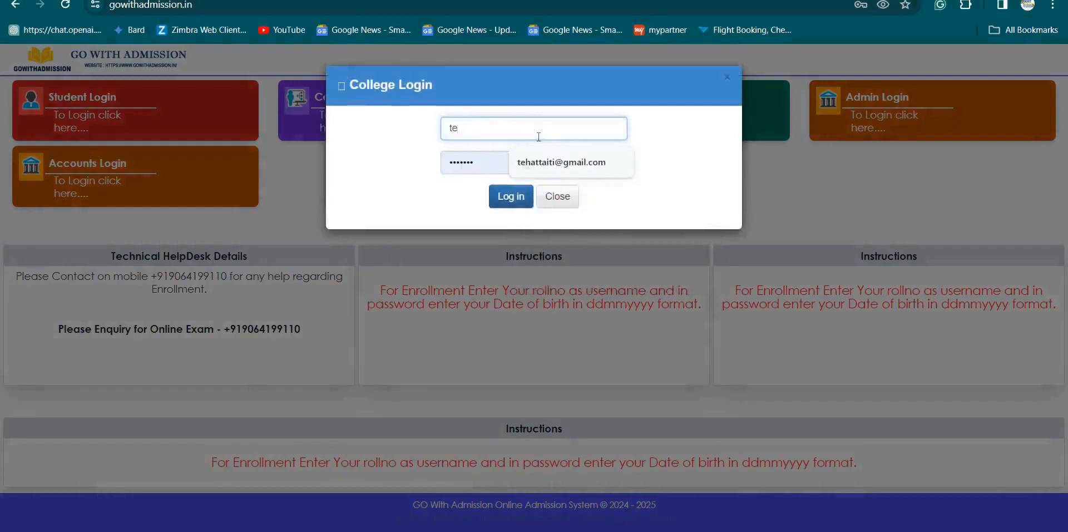
click(561, 162)
click(492, 162)
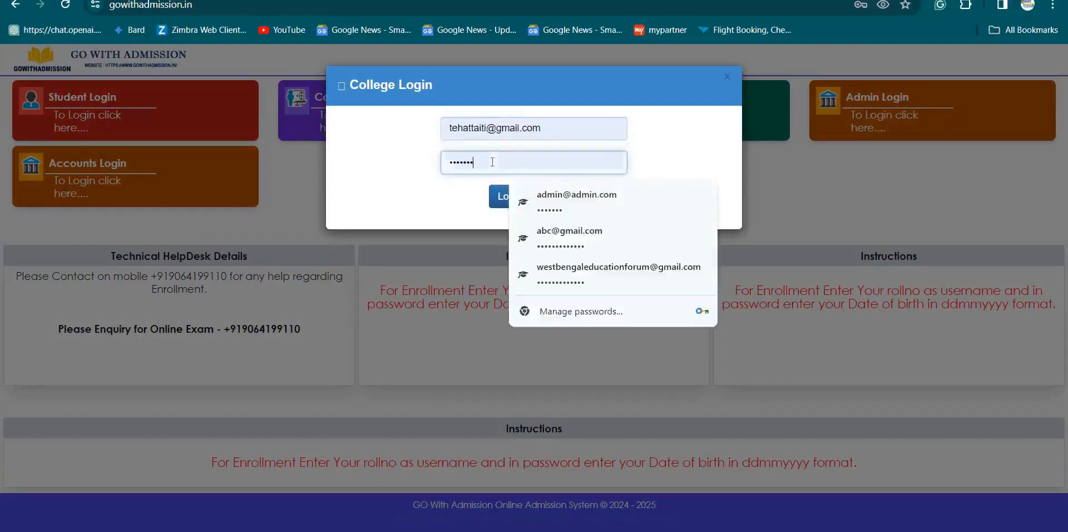
key(BackSpace)
key(BackSpace)
key(BackSpace)
key(BackSpace)
key(BackSpace)
key(BackSpace)
key(BackSpace)
text(1)
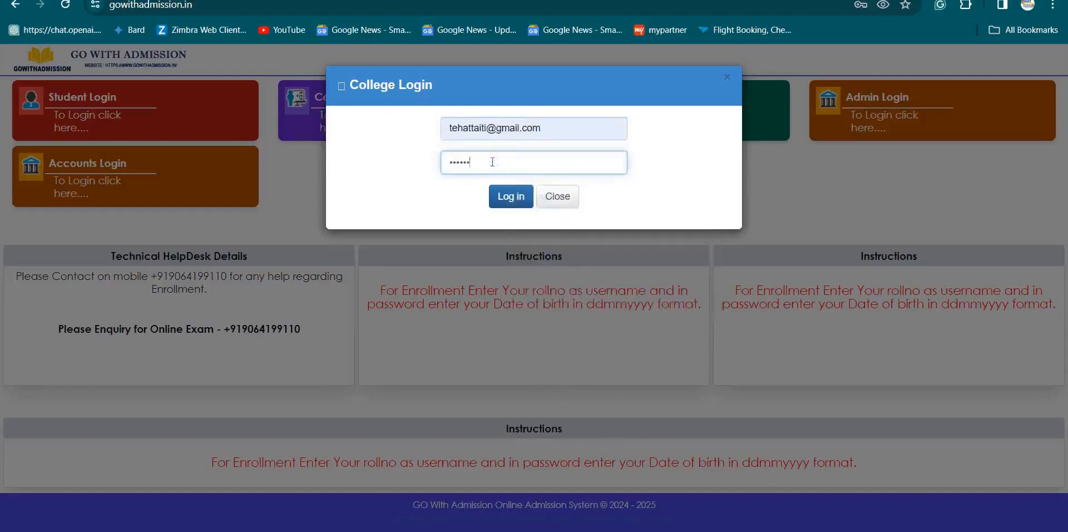
click(506, 197)
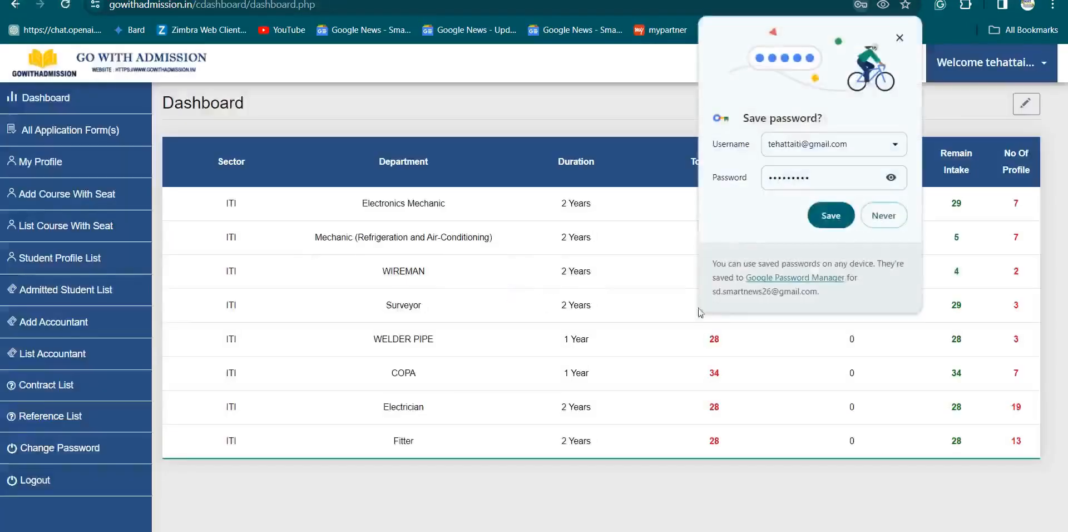
- Dismiss Chrome's 'Save password?' popup over the college dashboard
click(818, 216)
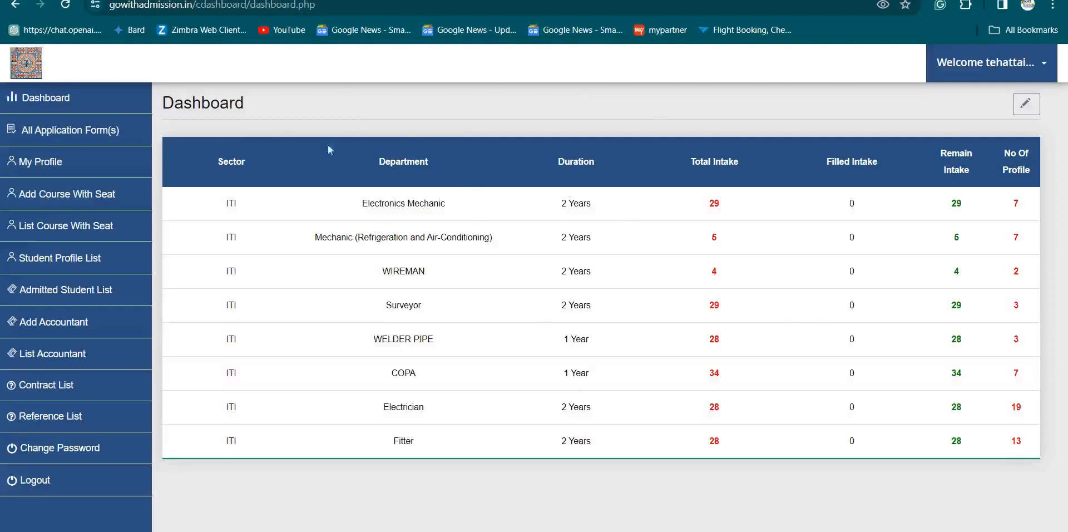
- Go via All Application Form(s) to the college's My Profile page
click(59, 136)
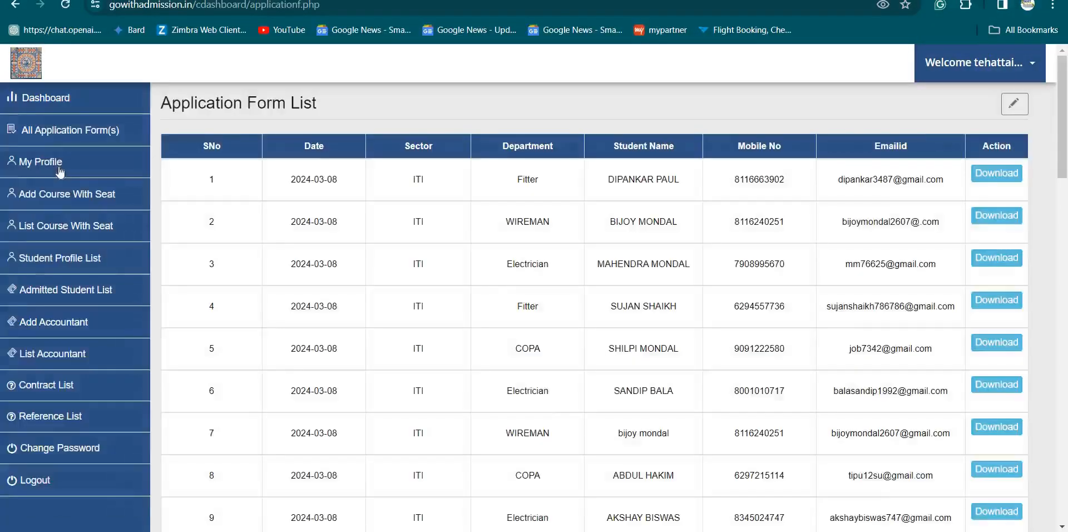
click(60, 167)
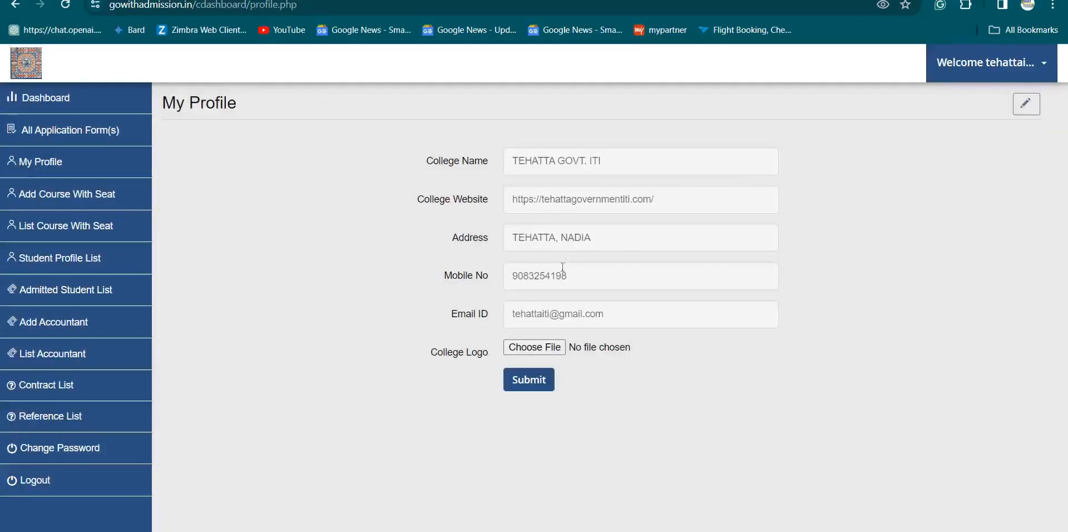
- Upload the 'th' image from Downloads as the college logo and submit the profile
click(527, 352)
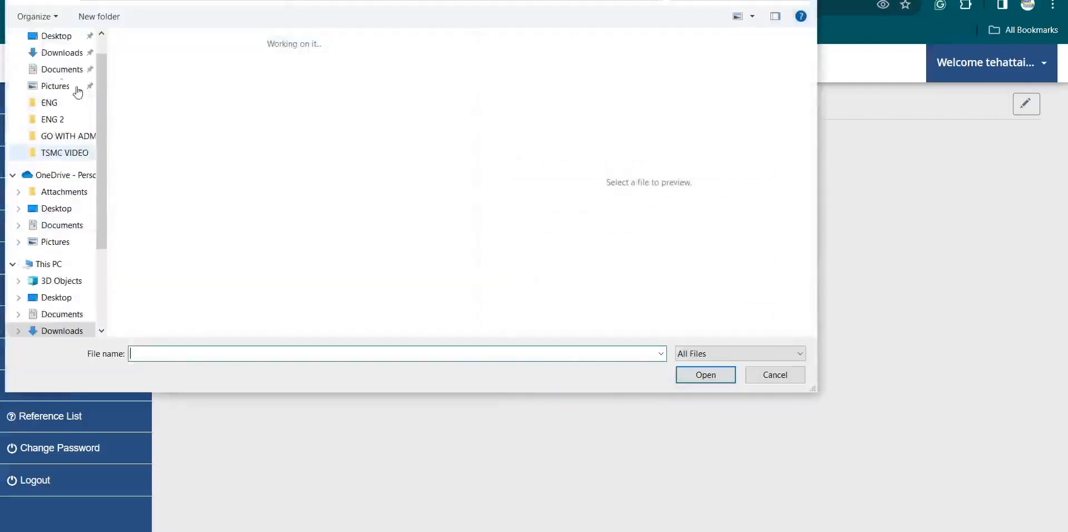
scroll(78, 89, up, 1)
click(64, 80)
scroll(321, 207, down, 2)
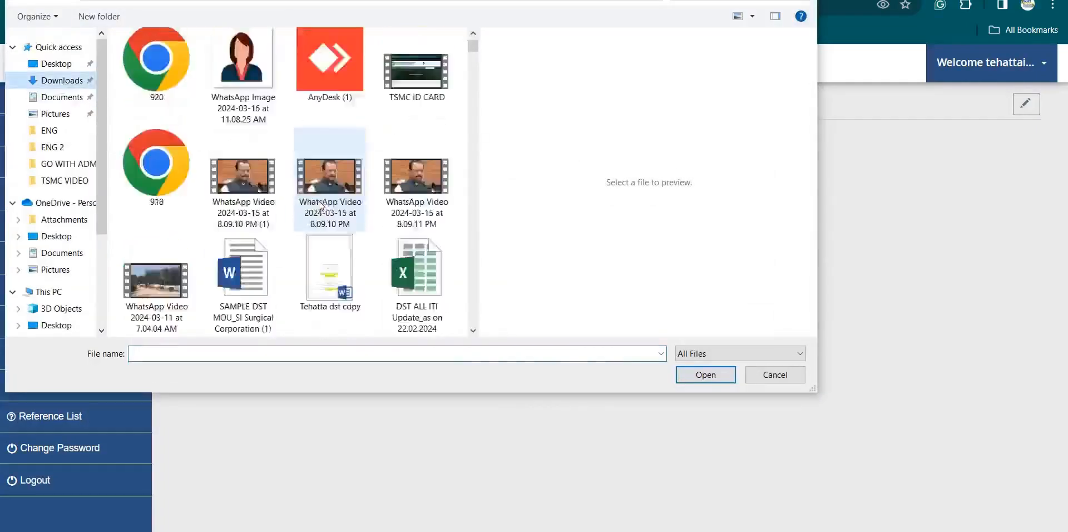
scroll(321, 207, down, 10)
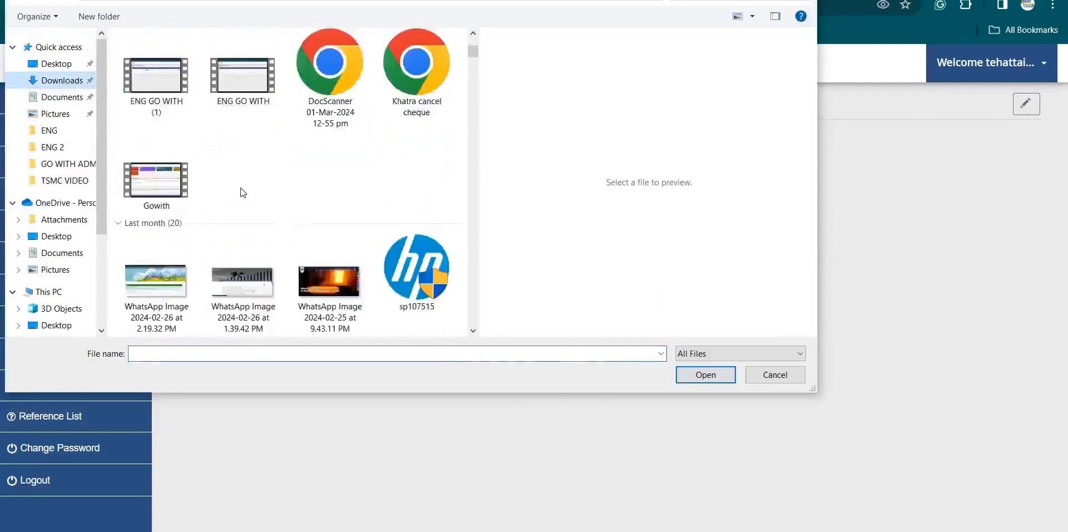
scroll(243, 193, down, 3)
click(241, 90)
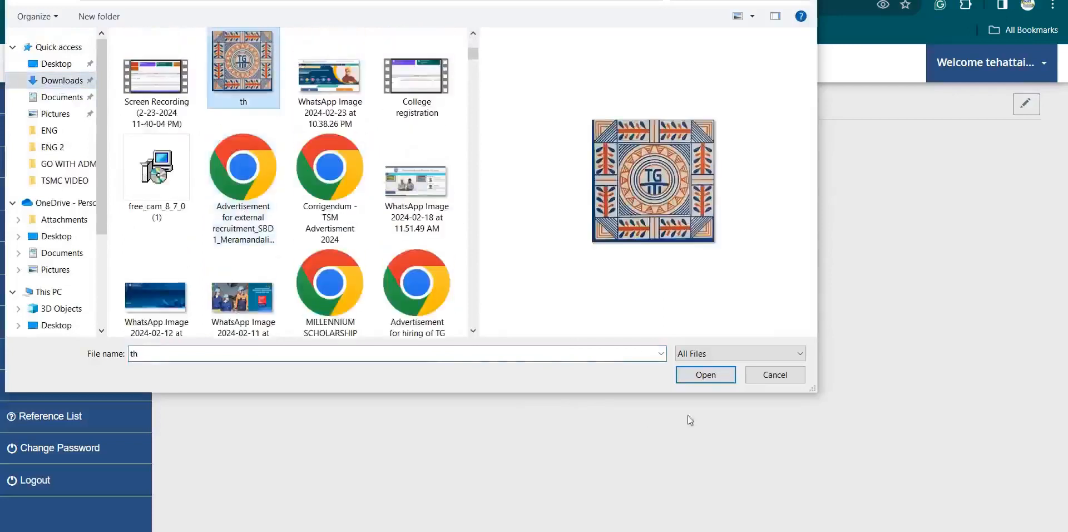
click(691, 374)
click(531, 379)
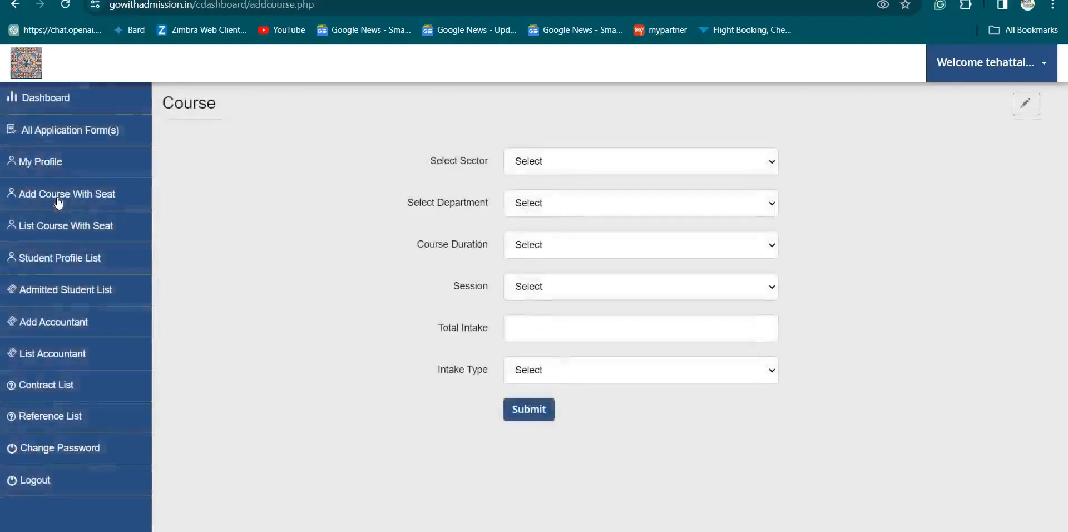
click(536, 168)
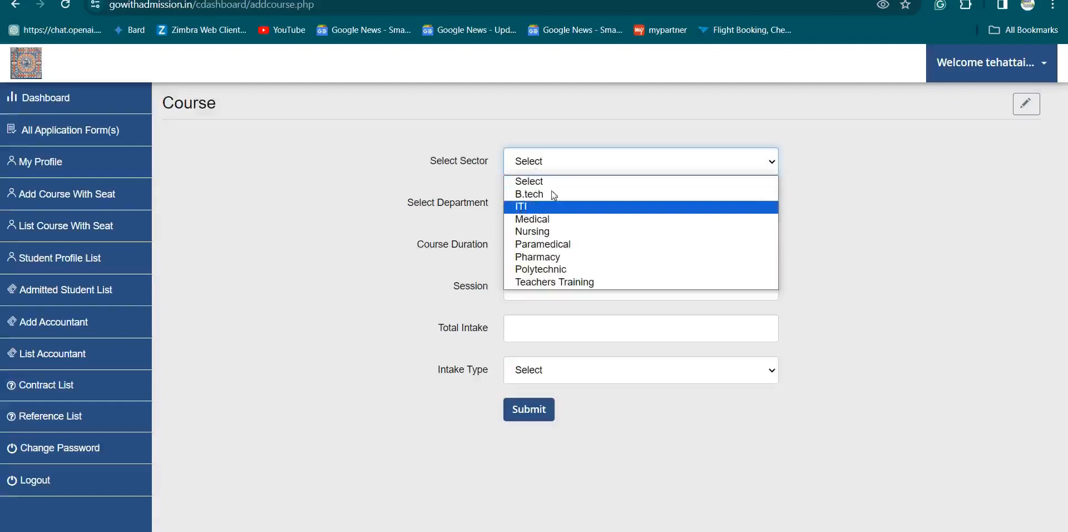
click(526, 168)
click(525, 210)
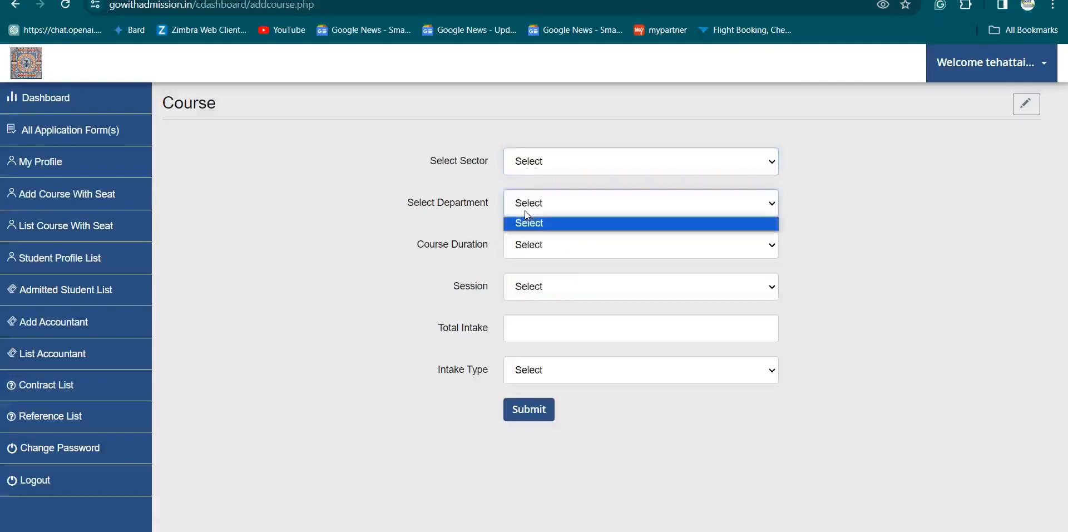
click(525, 210)
click(528, 255)
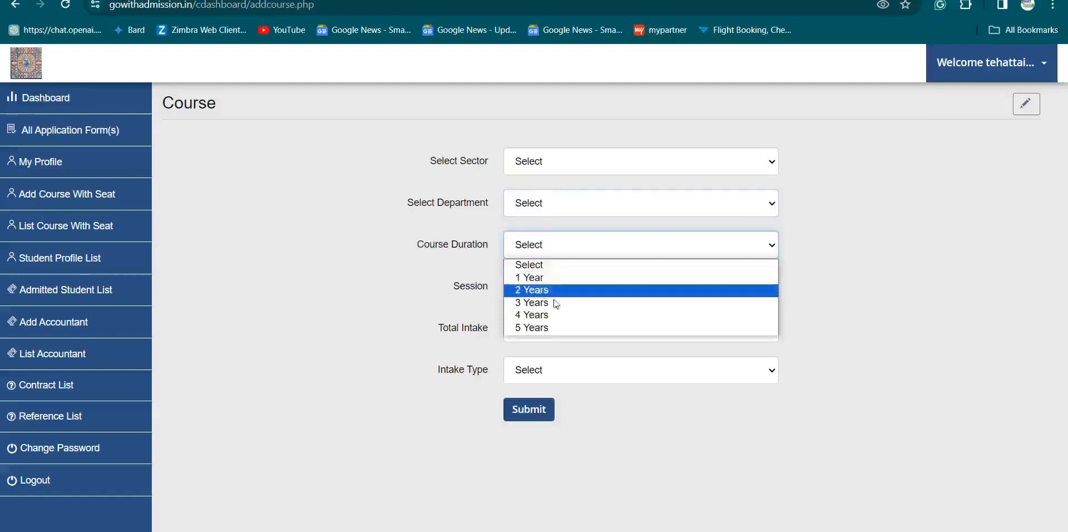
click(548, 248)
click(531, 288)
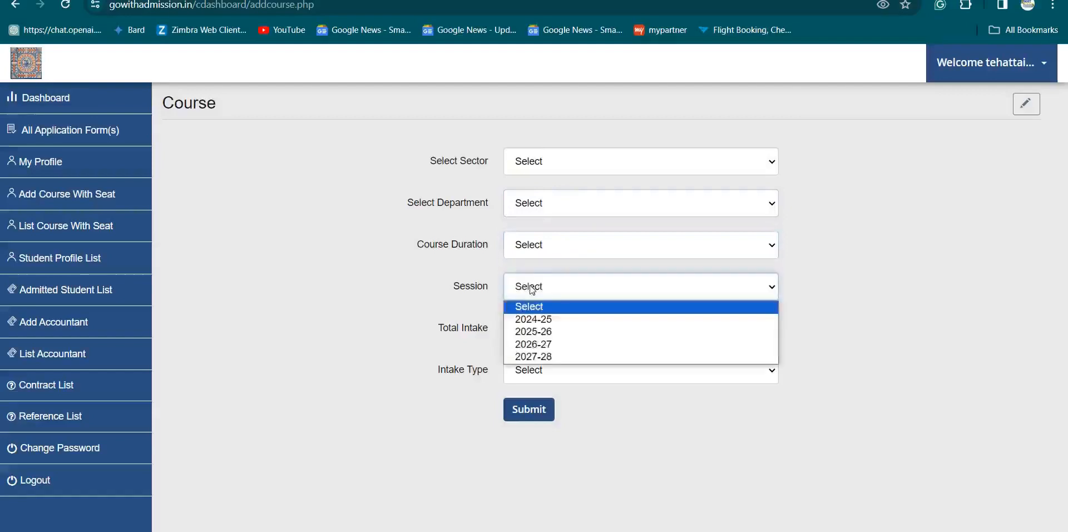
click(546, 292)
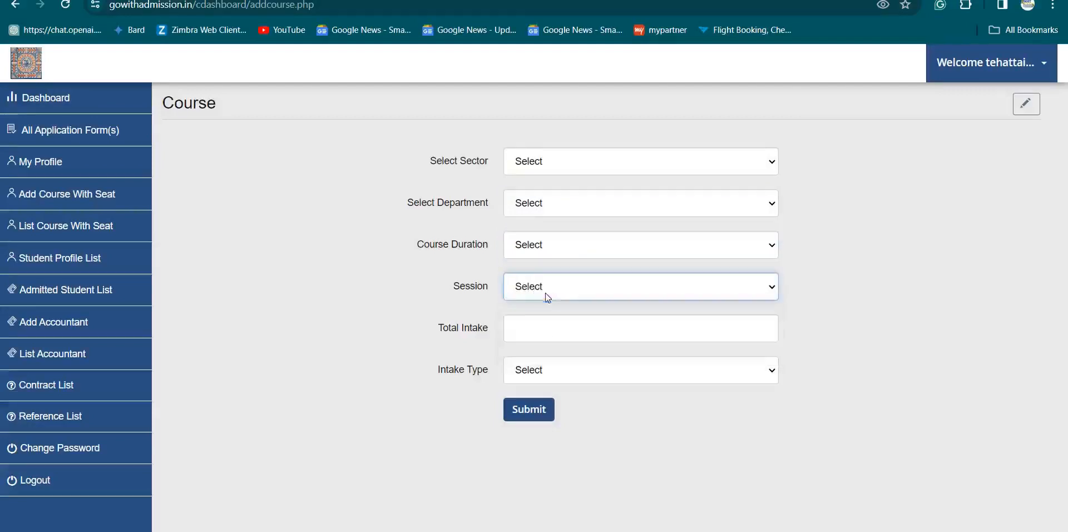
click(521, 327)
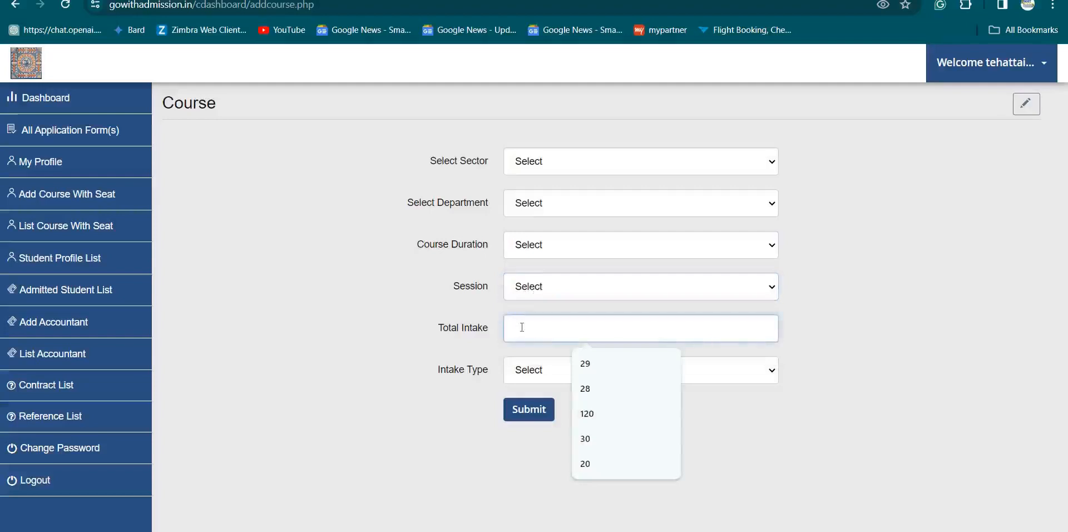
click(549, 370)
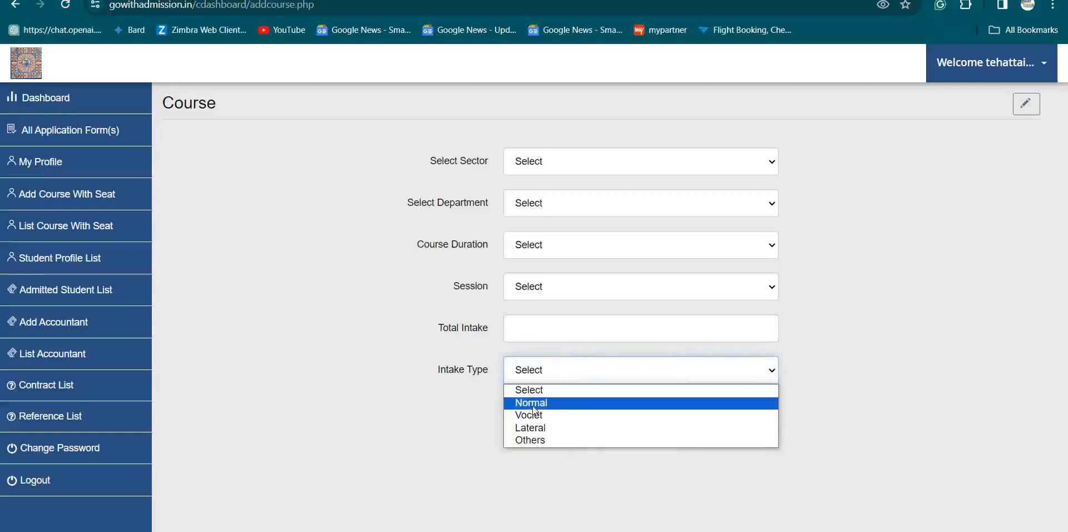
click(535, 389)
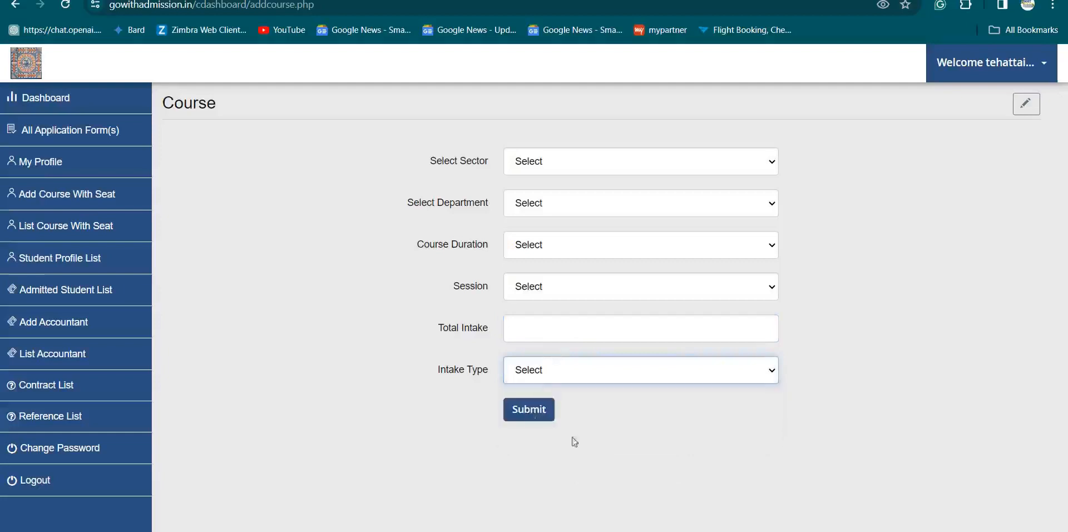
- Open List Course With Seat and start a student profile for Electronics Mechanic
click(65, 231)
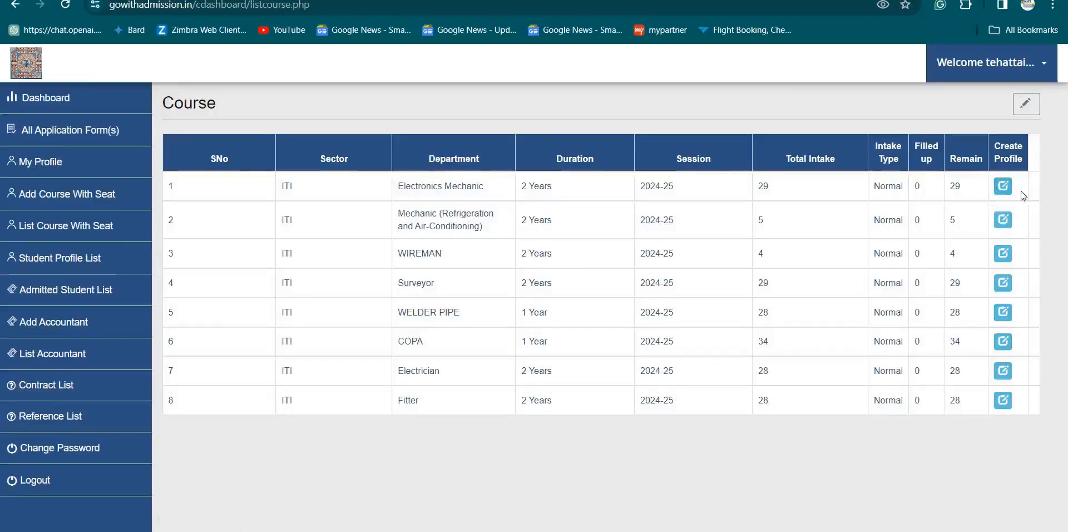
click(1004, 188)
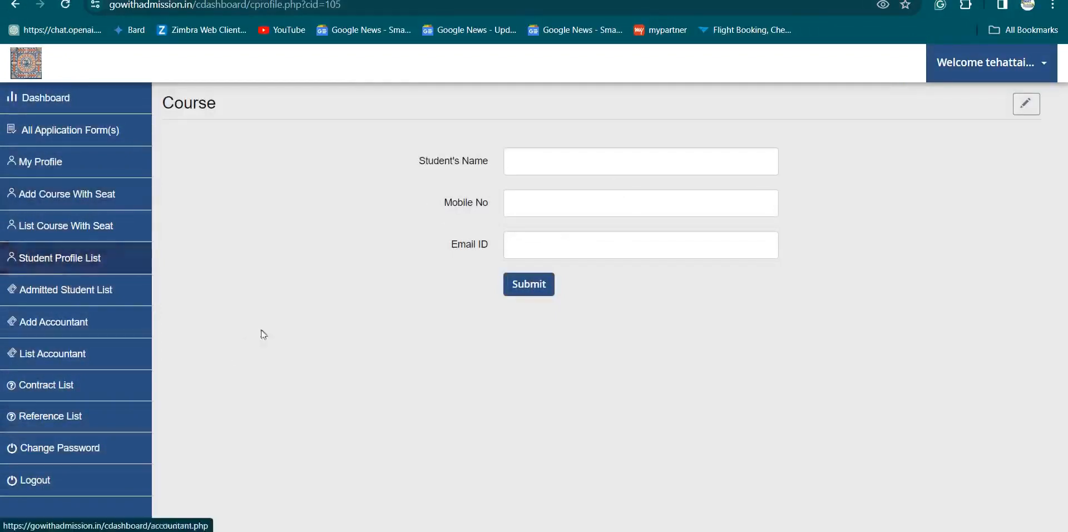
- Open the Student Profile List showing 61 ITI student entries
click(83, 268)
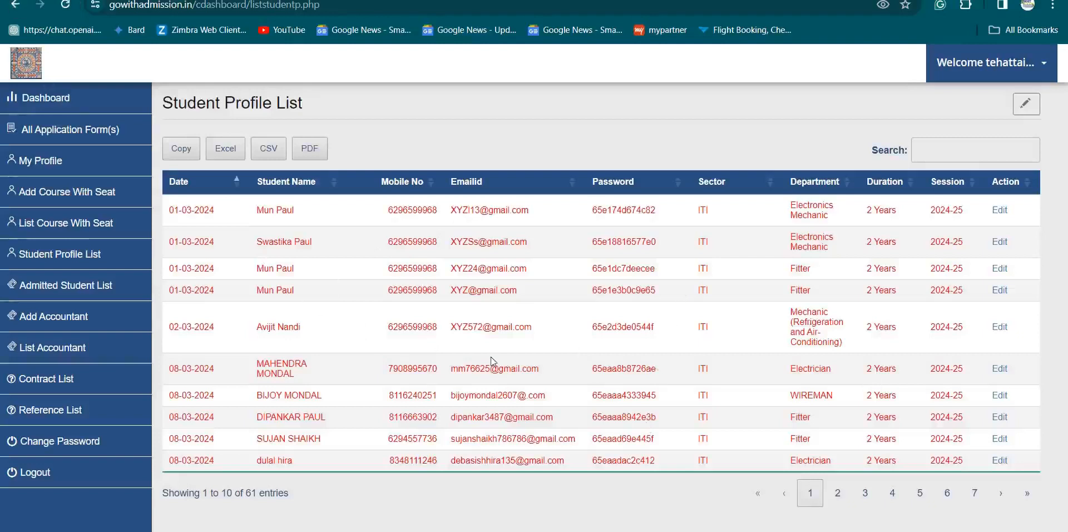
- Open the Add Accountant page from the sidebar on the way to the Reference List
click(63, 322)
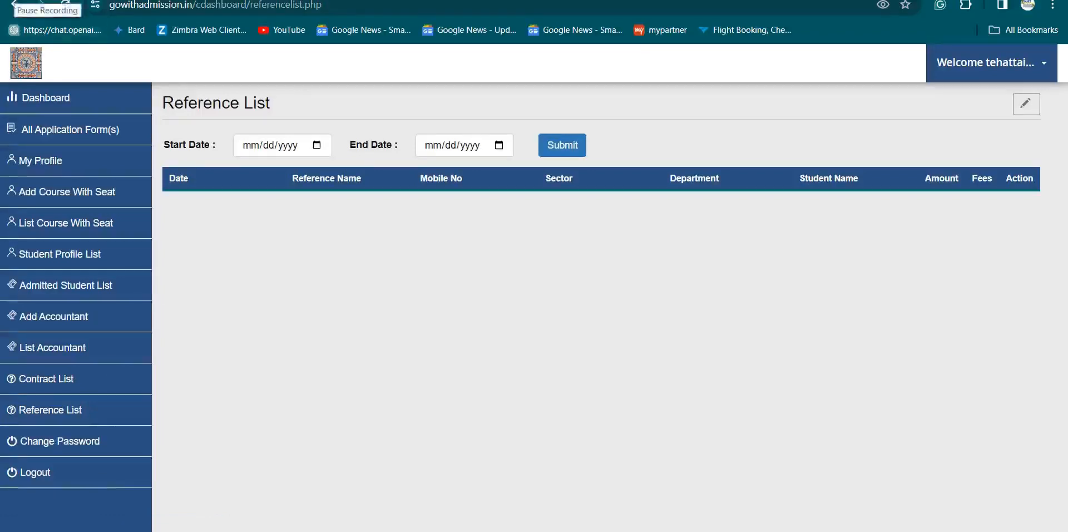
- Log out, open Student Login, replace the prefilled email with the student's pasted email, and move to the password field
click(92, 473)
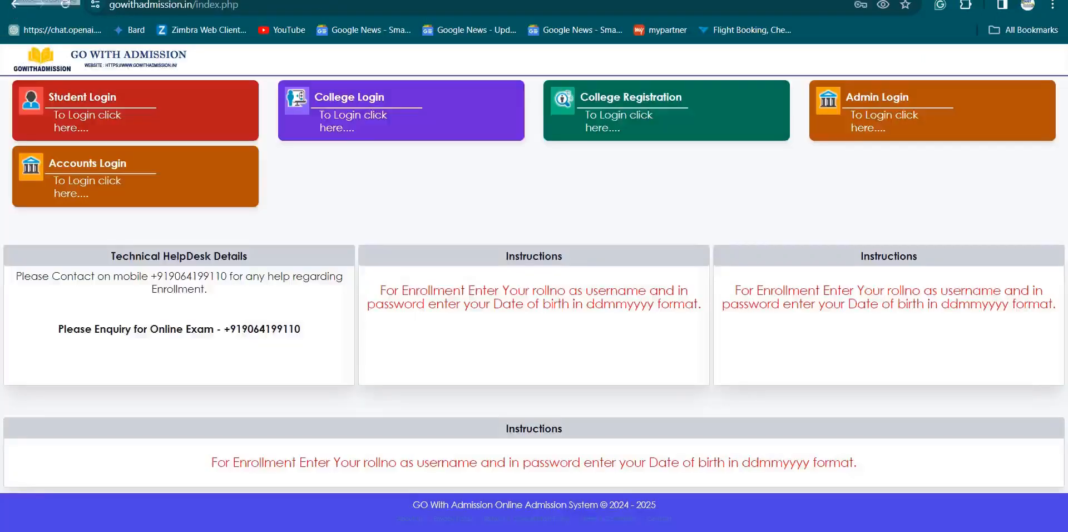
click(94, 106)
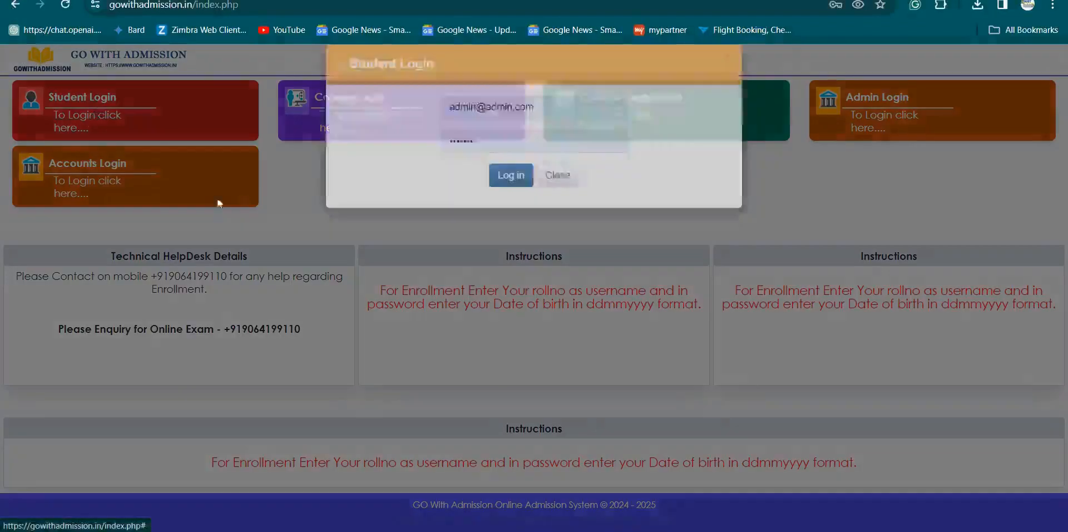
click(484, 133)
key(ctrl+a)
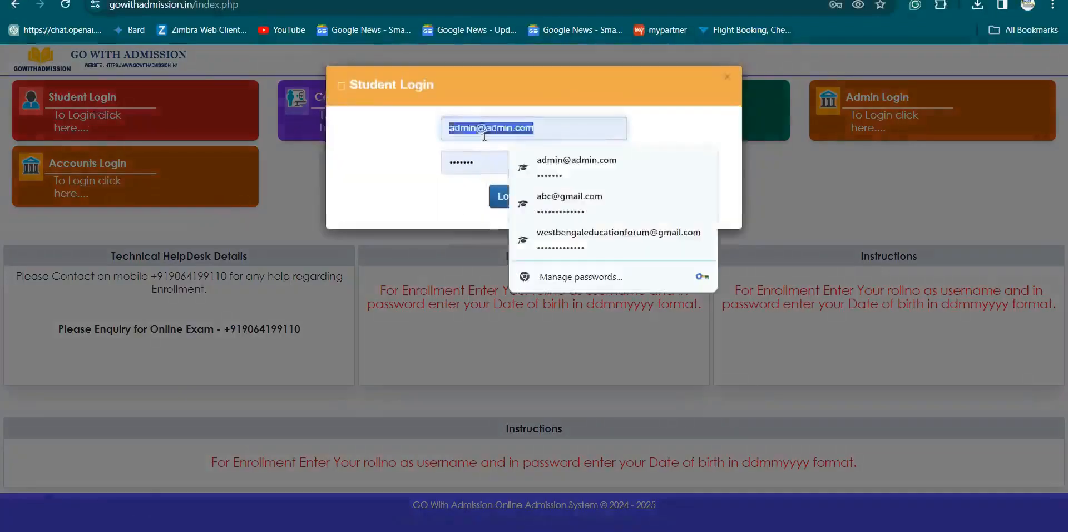
key(BackSpace)
key(ctrl+v)
click(489, 169)
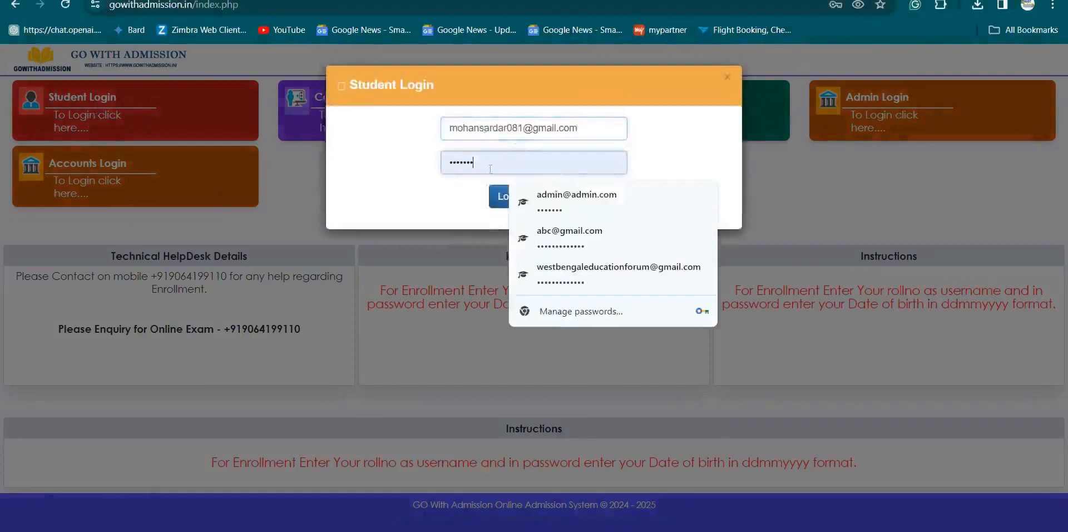
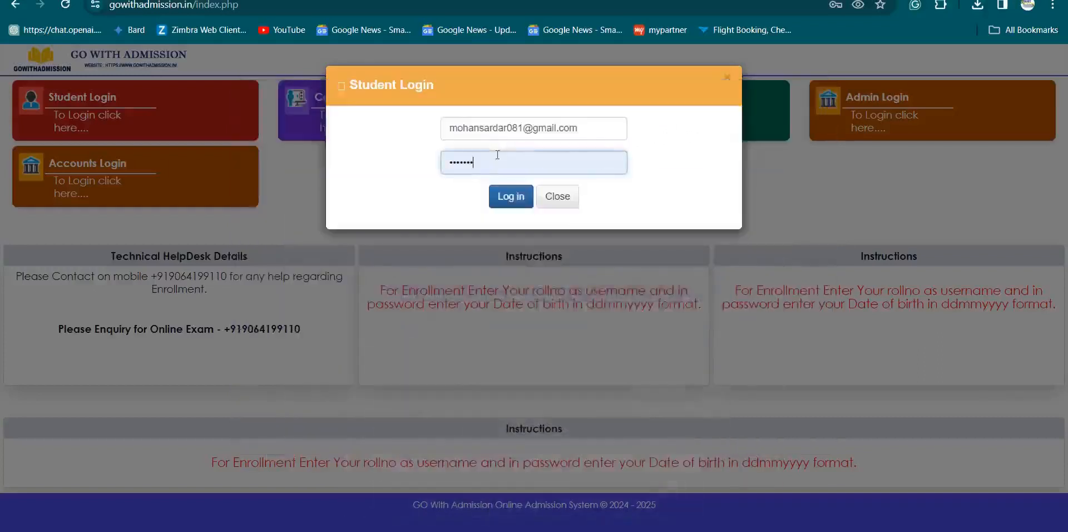
- Paste the student's saved password into the password field and log in to the student Dashboard
click(497, 155)
key(ctrl+a)
key(BackSpace)
key(ctrl+v)
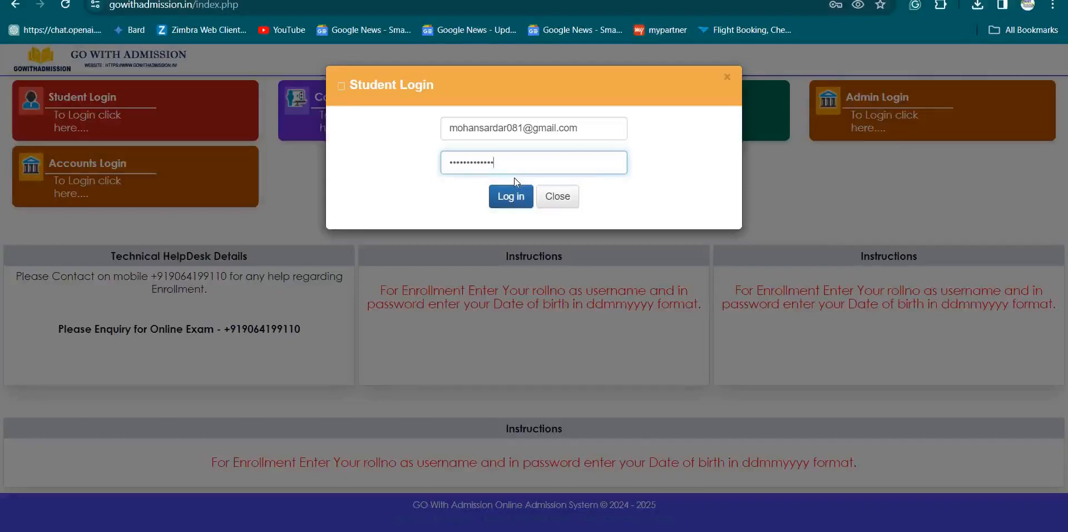
click(509, 207)
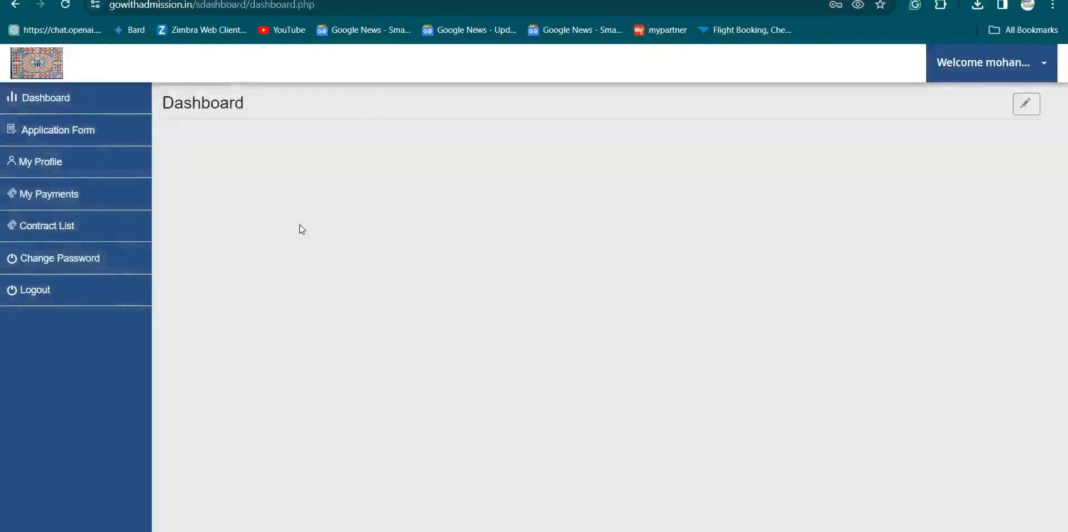
- From Application Form, continue the pending ITI Surveyor 2024-25 admission form
click(71, 102)
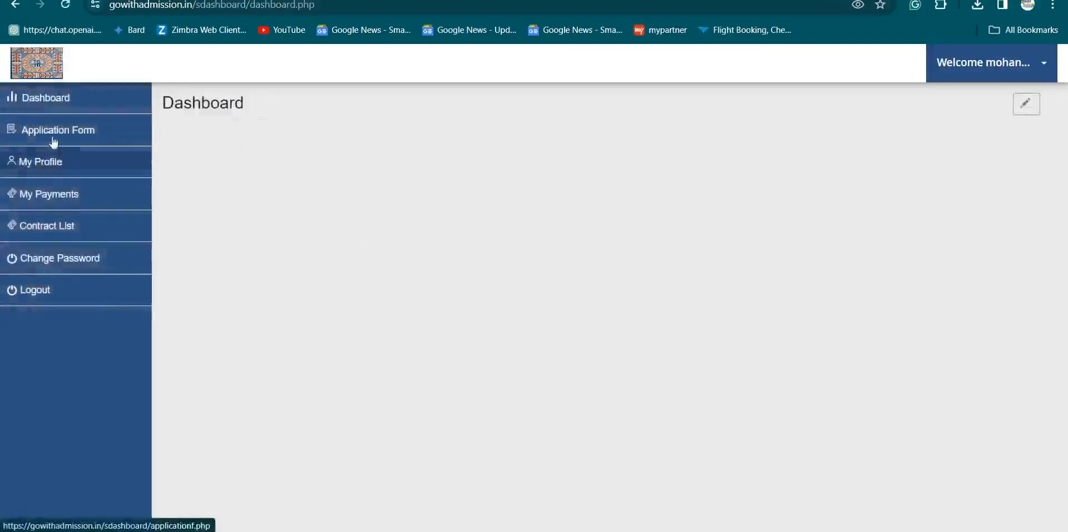
click(52, 139)
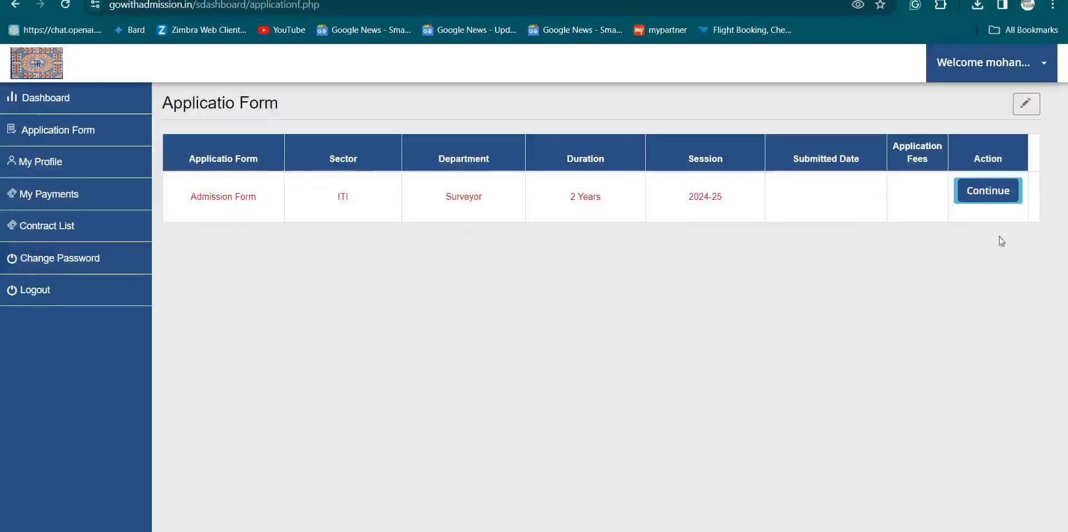
click(998, 203)
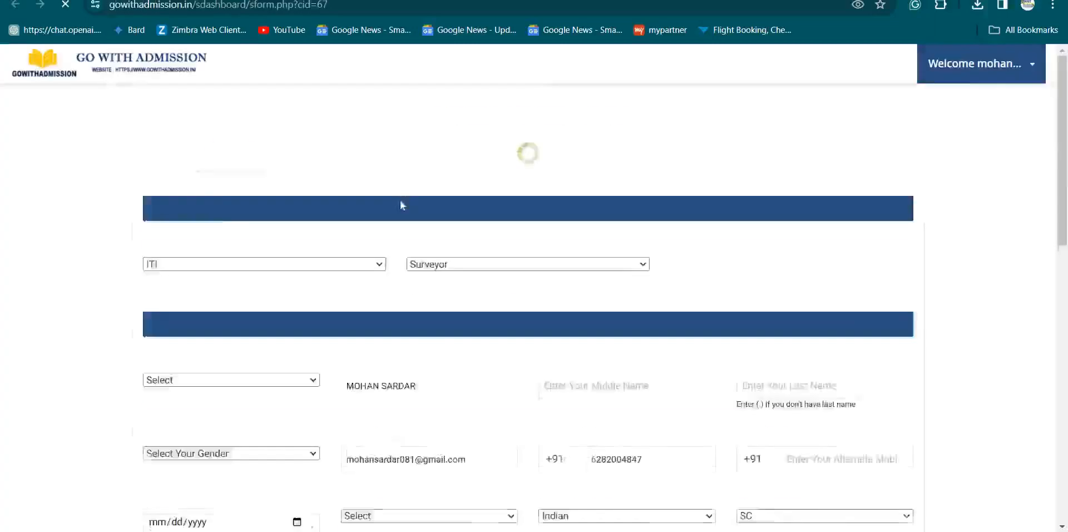
- Scroll through the filled personal, parents' and address details down to the empty Source field
scroll(420, 271, down, 1)
scroll(195, 232, down, 2)
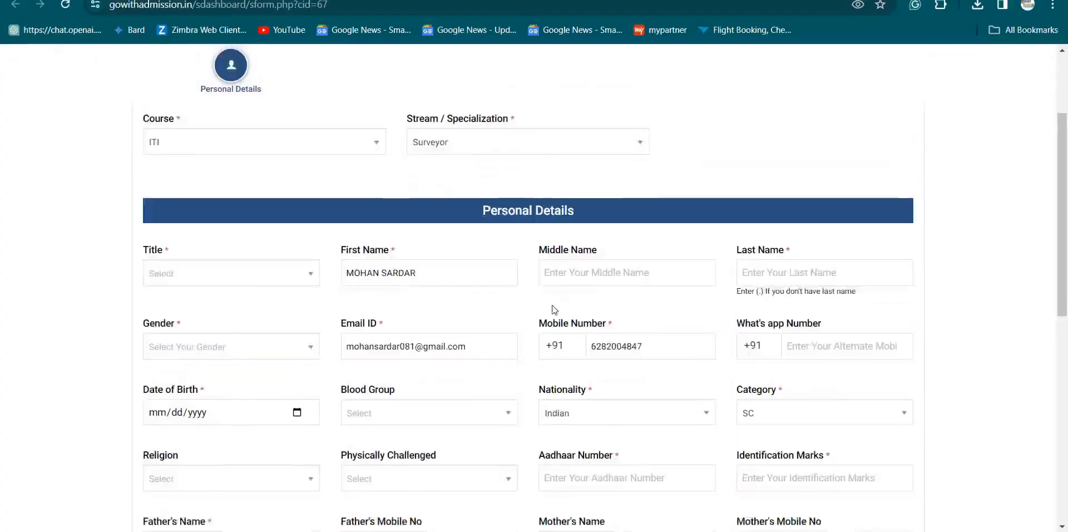
scroll(550, 311, down, 4)
scroll(538, 277, down, 5)
scroll(405, 293, up, 12)
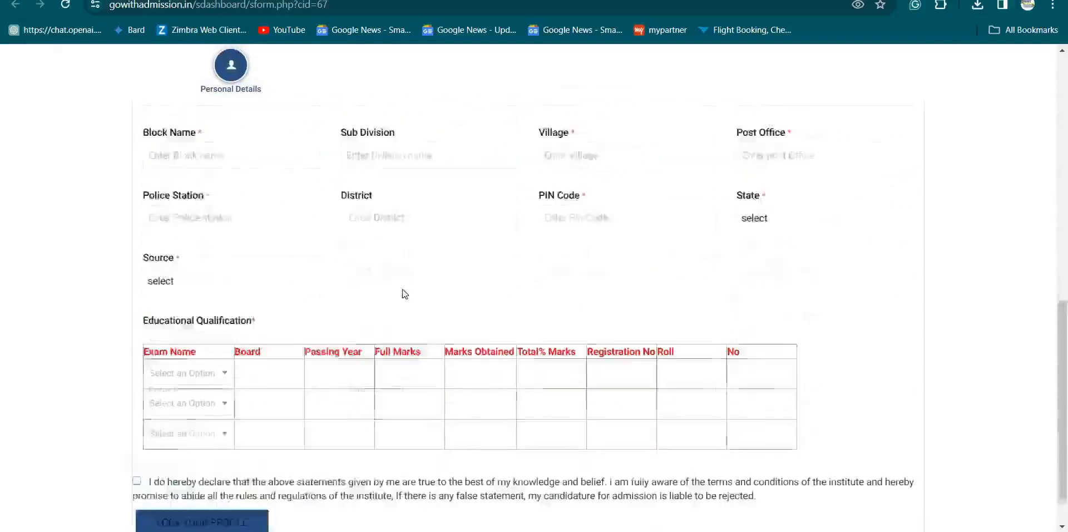
scroll(360, 267, down, 6)
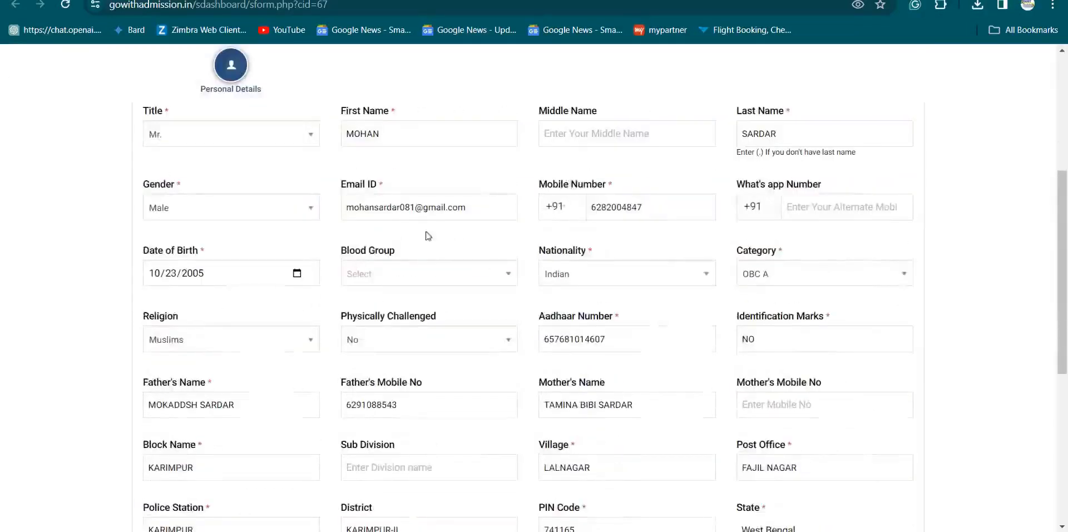
scroll(426, 238, down, 7)
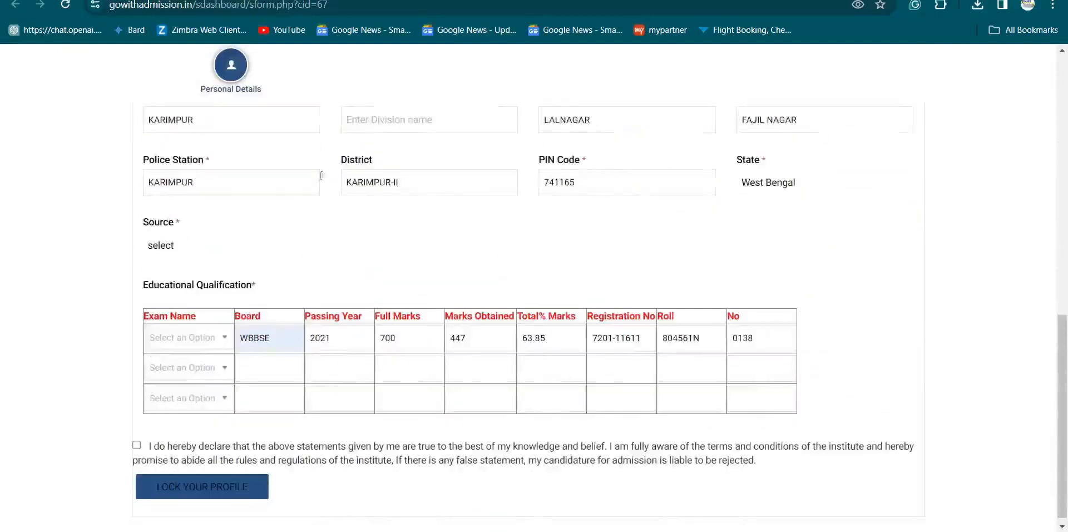
- Choose 'Any Institute repensitive' as the Source and select the Institute Name field
click(158, 246)
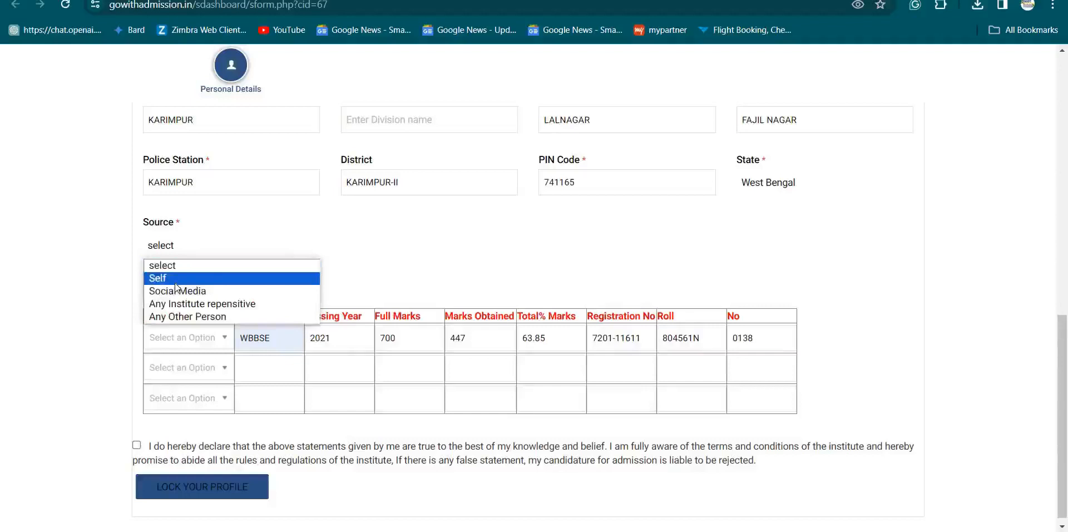
click(205, 304)
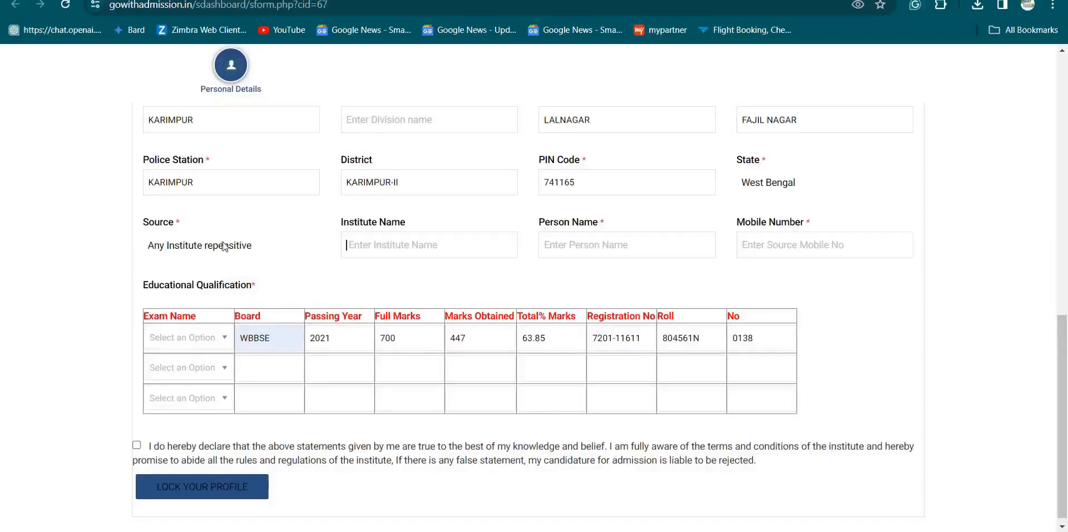
click(359, 254)
- Try the Self, Social Media and Any Other Person sources, then revert to 'Any Institute repensitive'
click(196, 251)
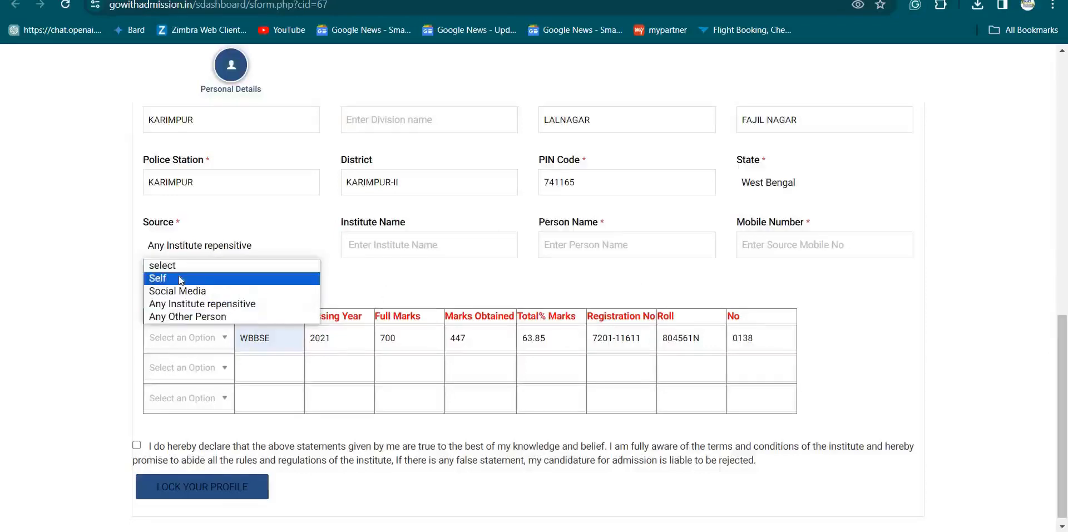
click(159, 275)
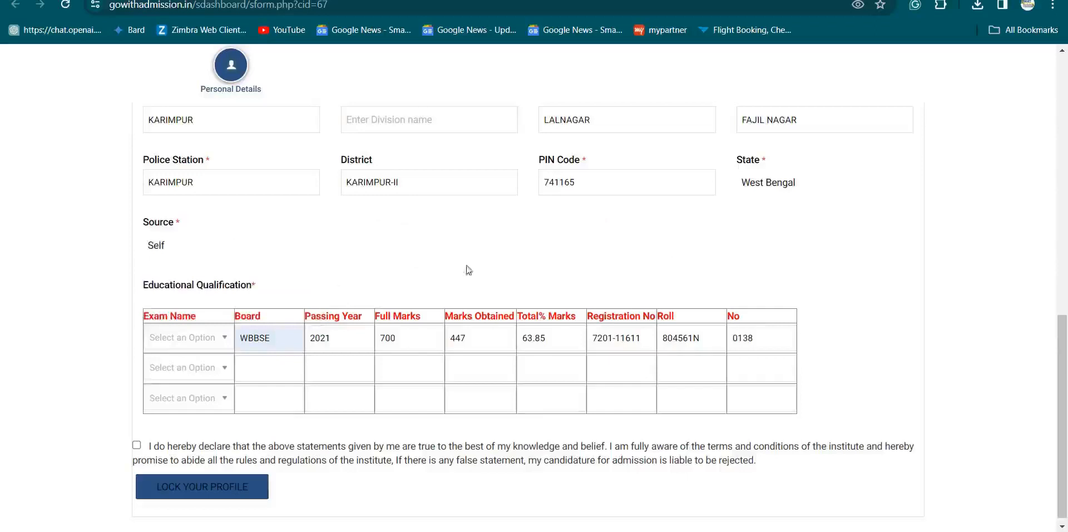
click(161, 250)
click(174, 288)
click(180, 253)
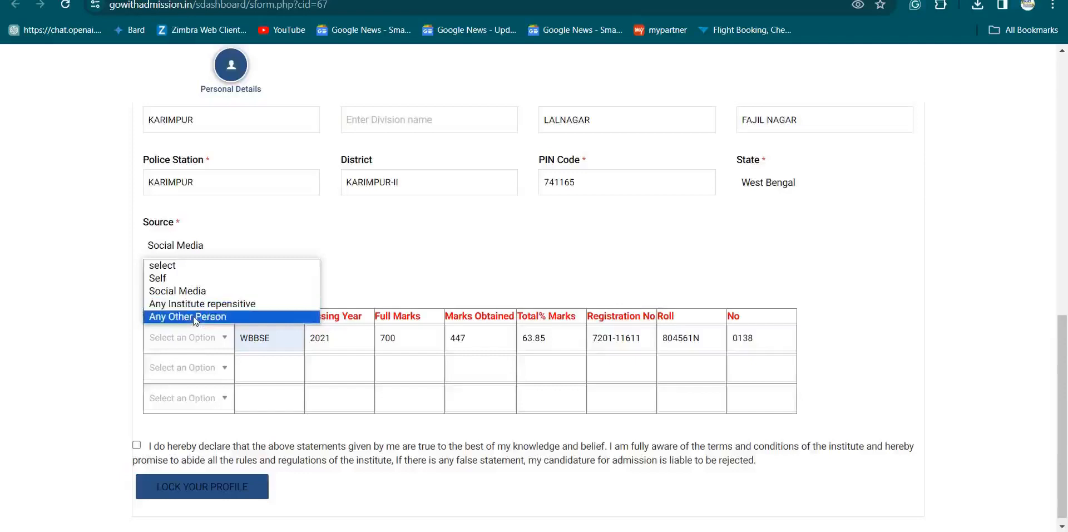
click(193, 316)
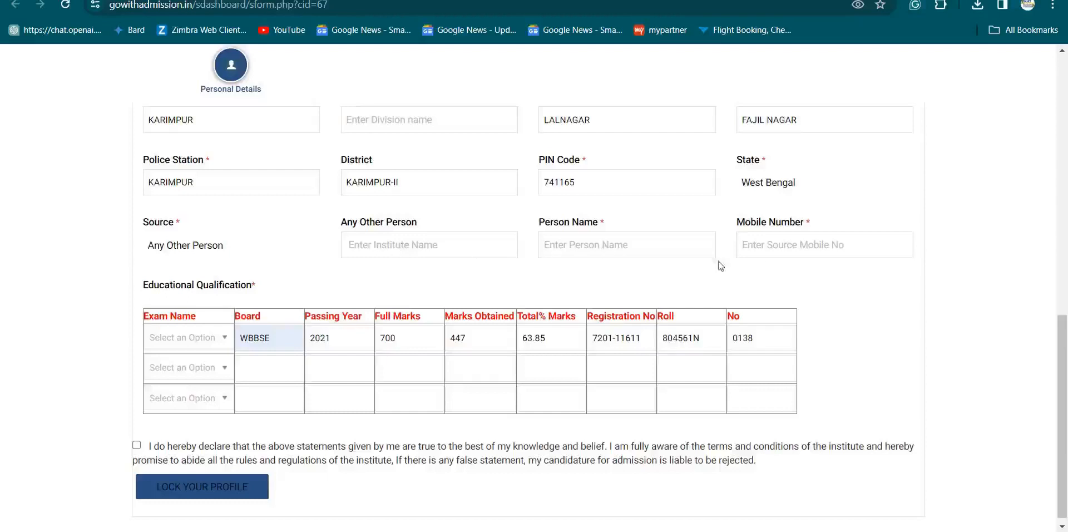
click(181, 246)
click(178, 303)
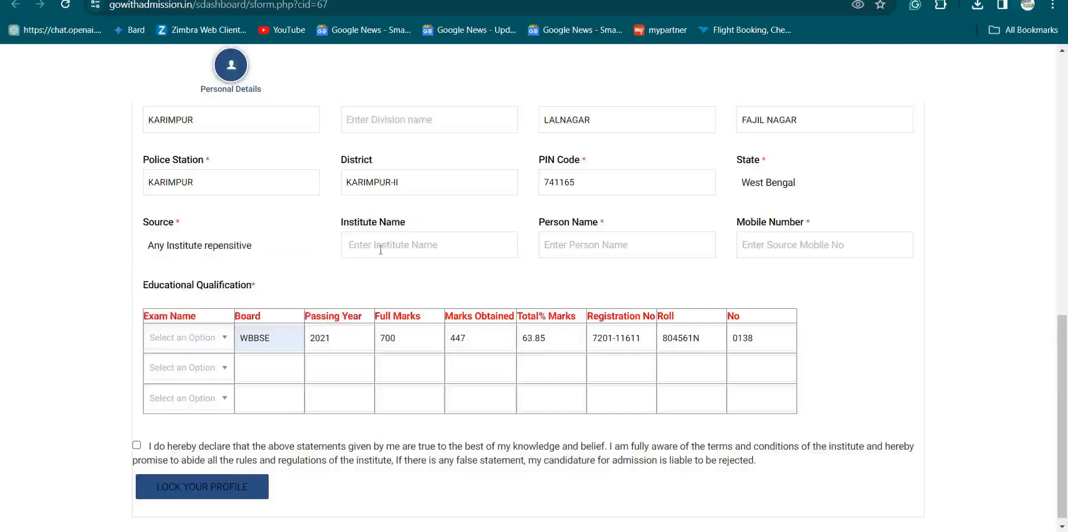
- Enter institute name 'TEHATTA GOVERNMENT ITI' and paste the agent's name from Excel cell M17 into Person Name
text(TEHATTA GOVERNMENT ITI)
click(563, 250)
key(alt+Tab)
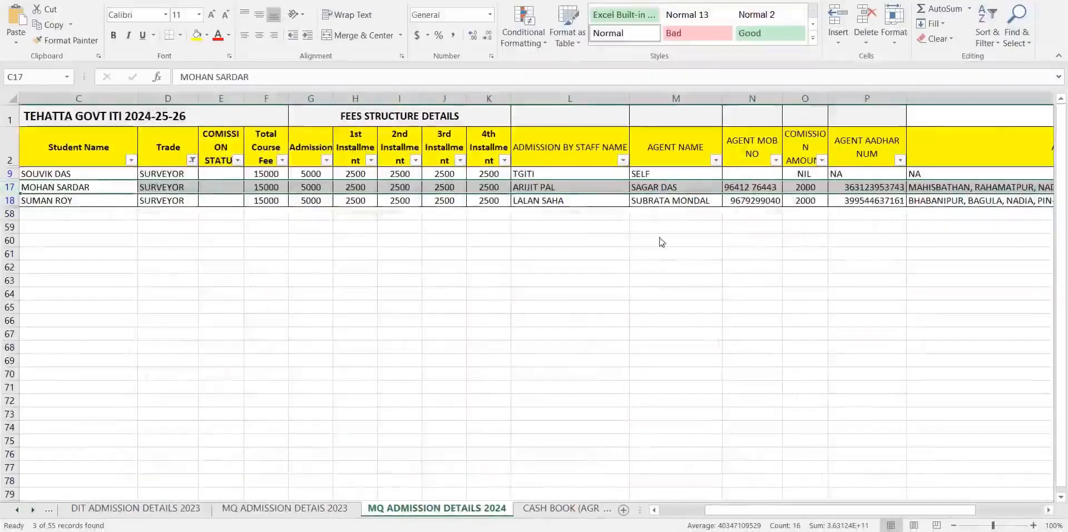
click(672, 188)
key(ctrl+c)
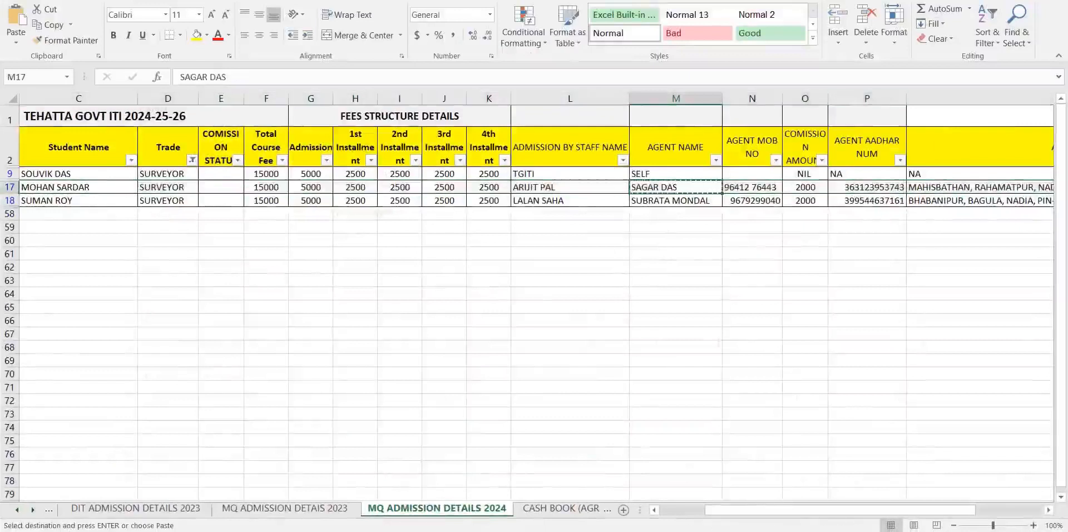
key(alt+Tab)
key(ctrl+v)
- Paste the agent's mobile number from Excel cell N17 into Mobile Number
click(784, 249)
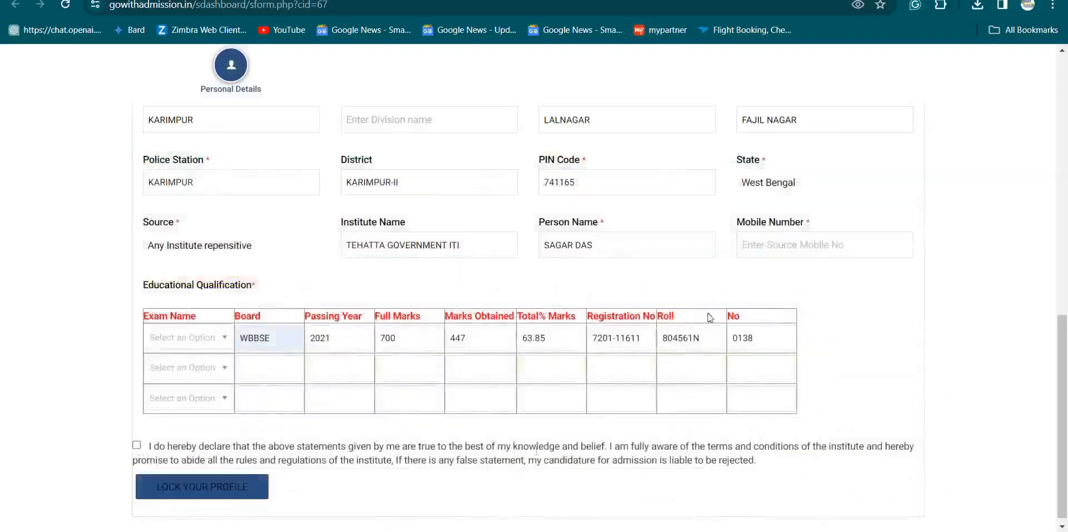
key(alt+Tab)
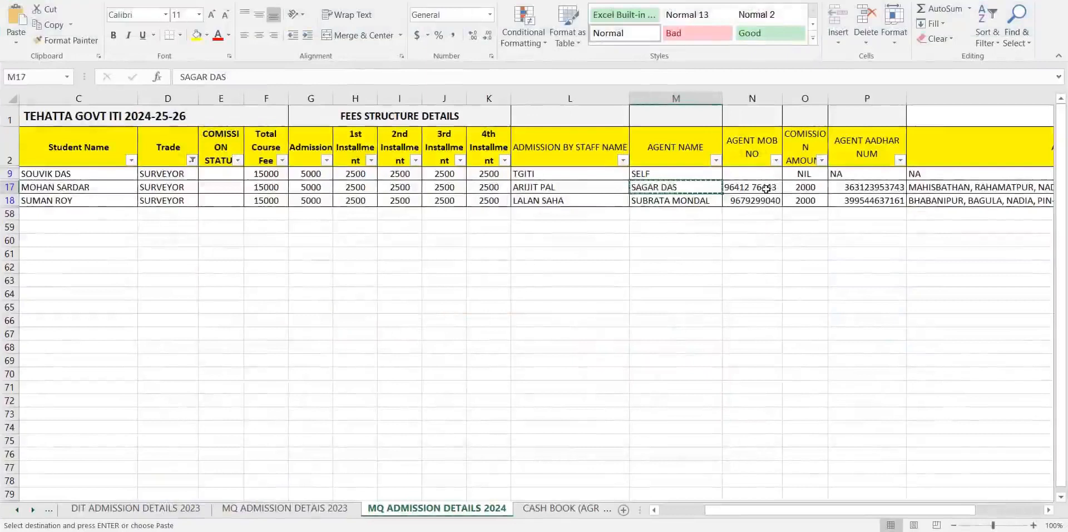
click(767, 188)
key(ctrl+c)
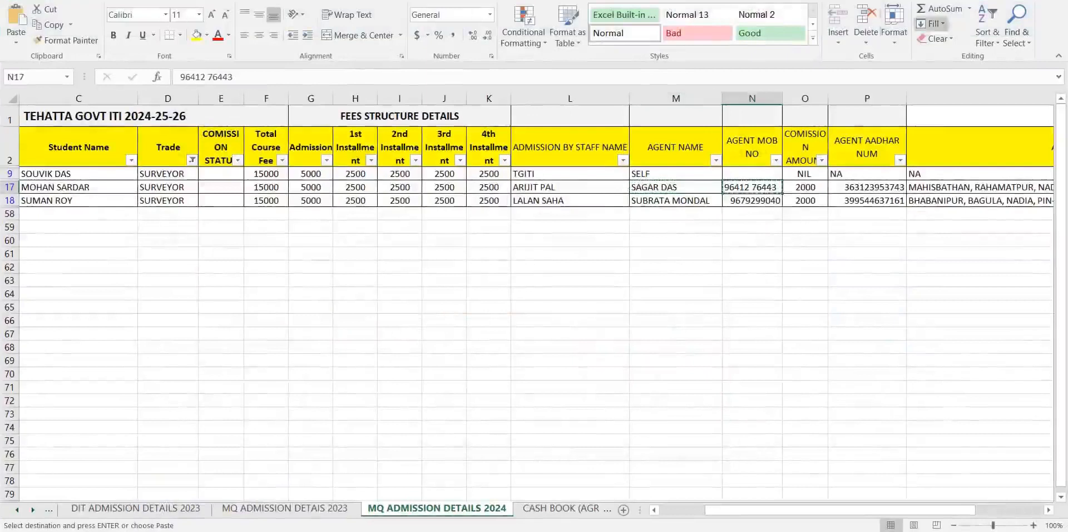
key(alt+Tab)
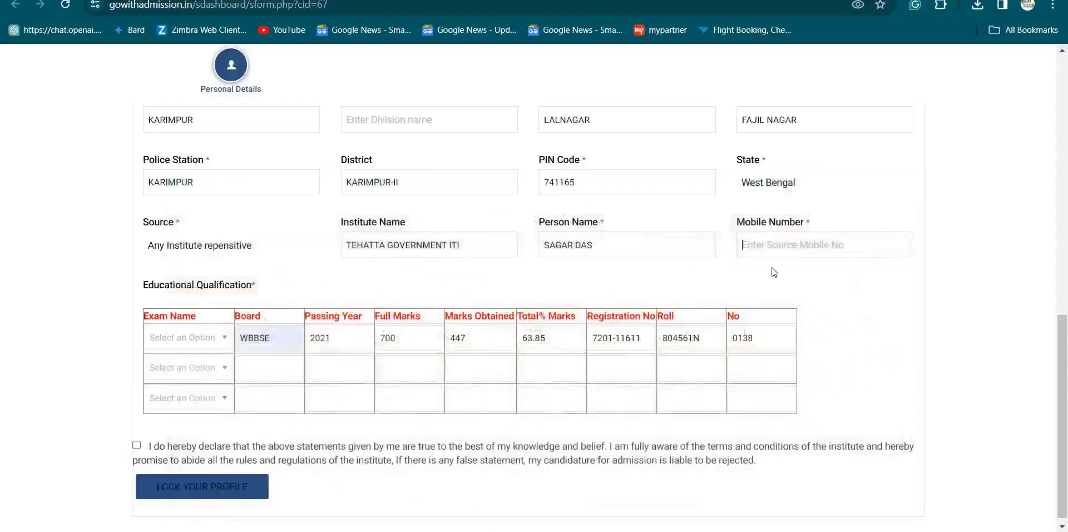
key(ctrl+v)
scroll(206, 311, down, 1)
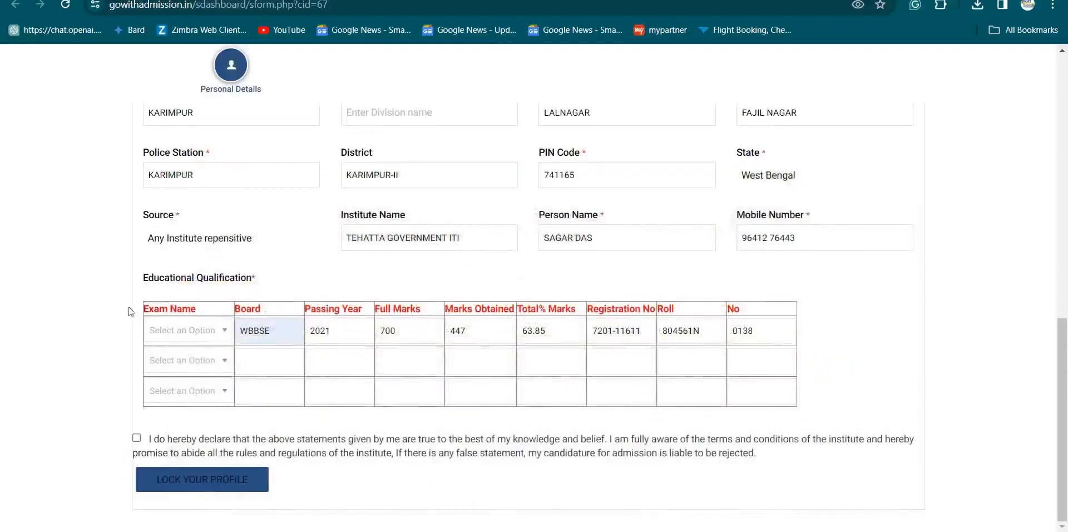
- Accept the declaration, lock the student profile, and bring up the Accountant Credential e-mail in Gmail
click(137, 439)
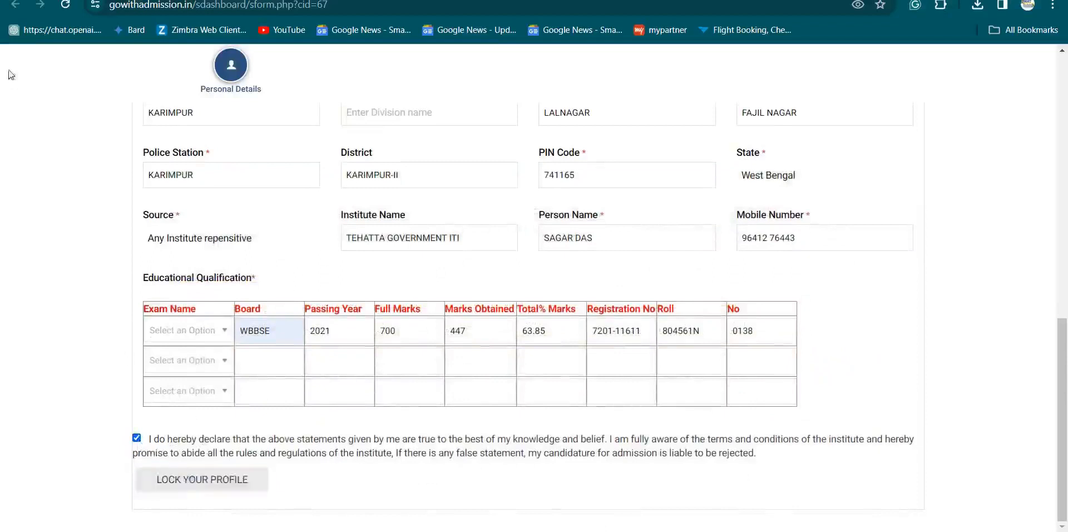
scroll(329, 306, up, 5)
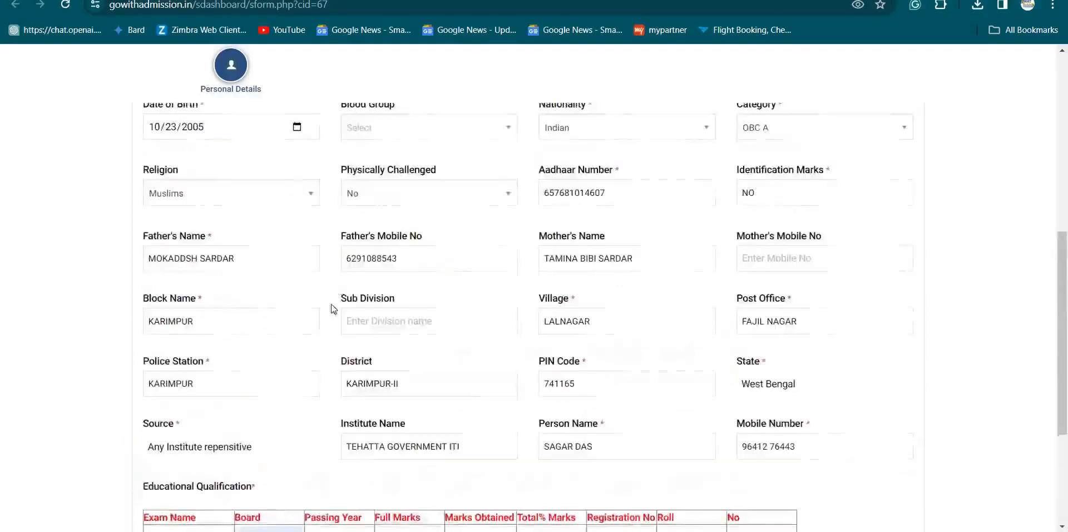
scroll(313, 354, down, 5)
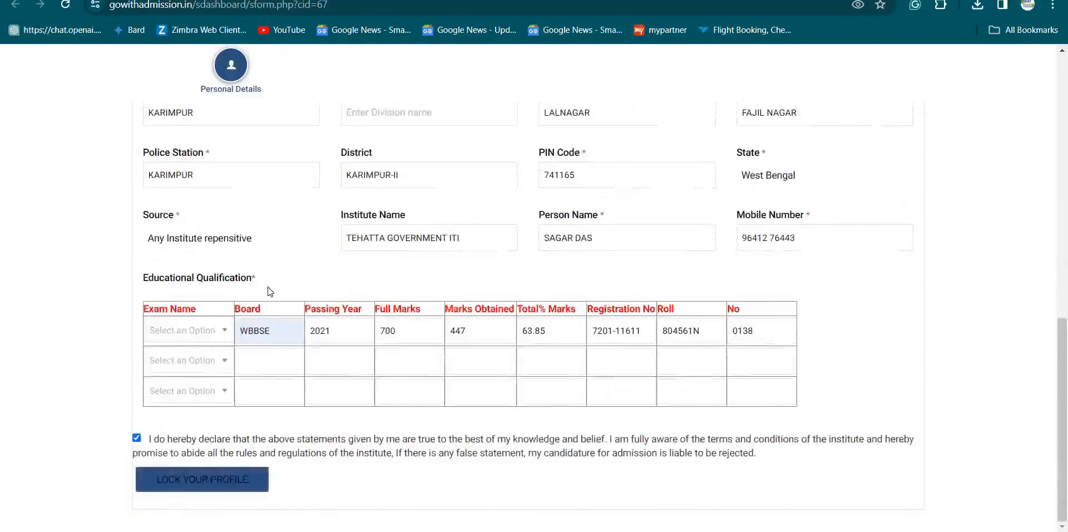
scroll(181, 237, up, 6)
scroll(613, 229, up, 2)
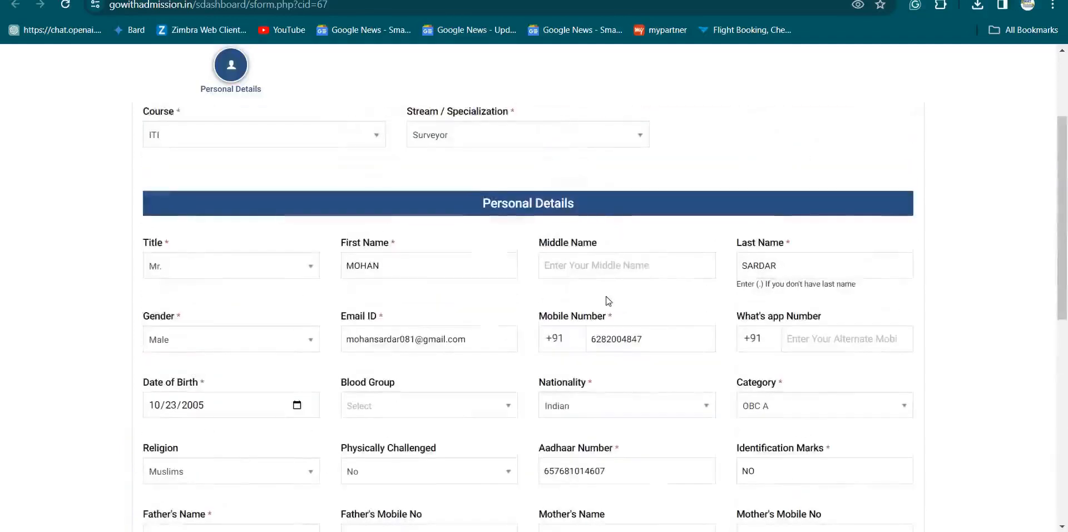
scroll(608, 300, down, 4)
scroll(389, 283, down, 5)
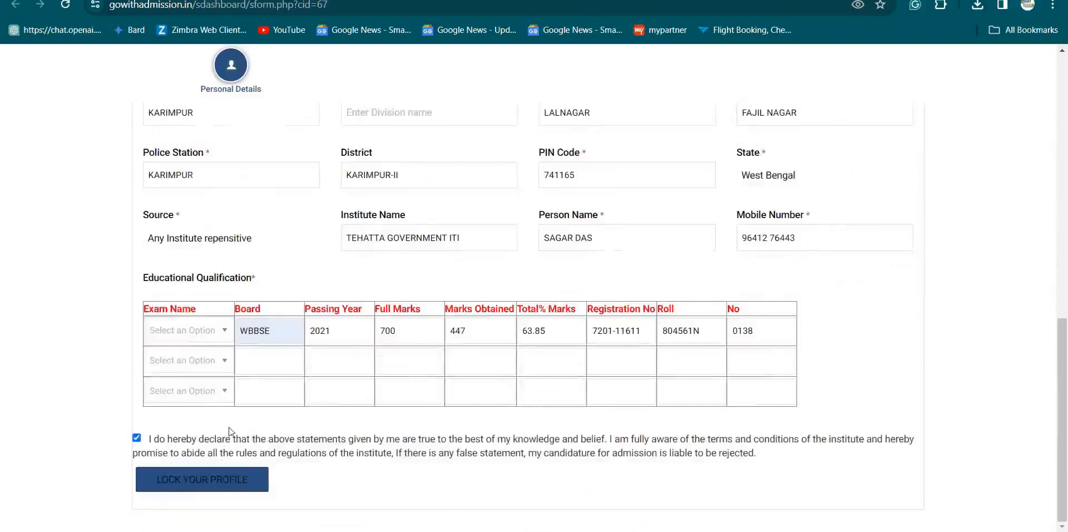
click(207, 488)
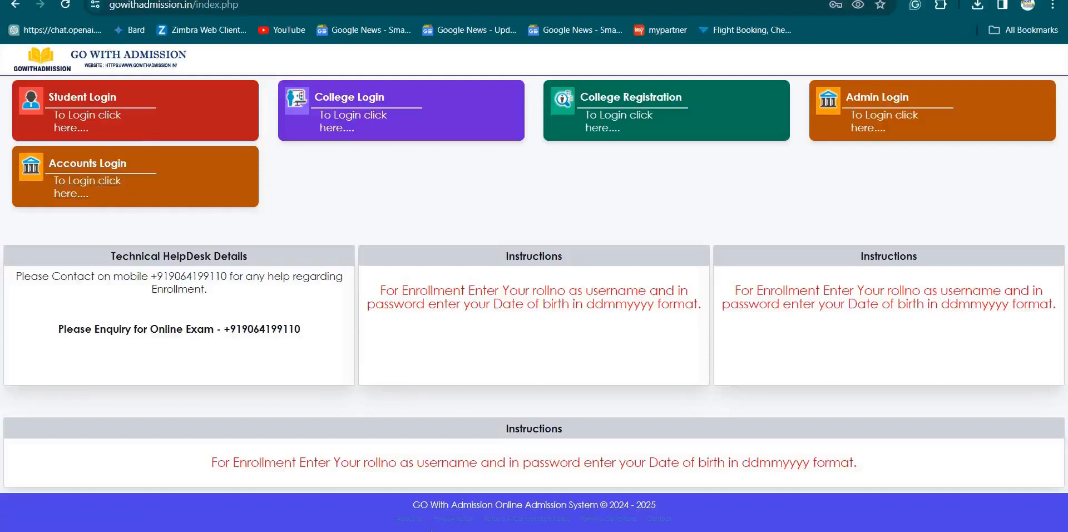
key(alt+Tab)
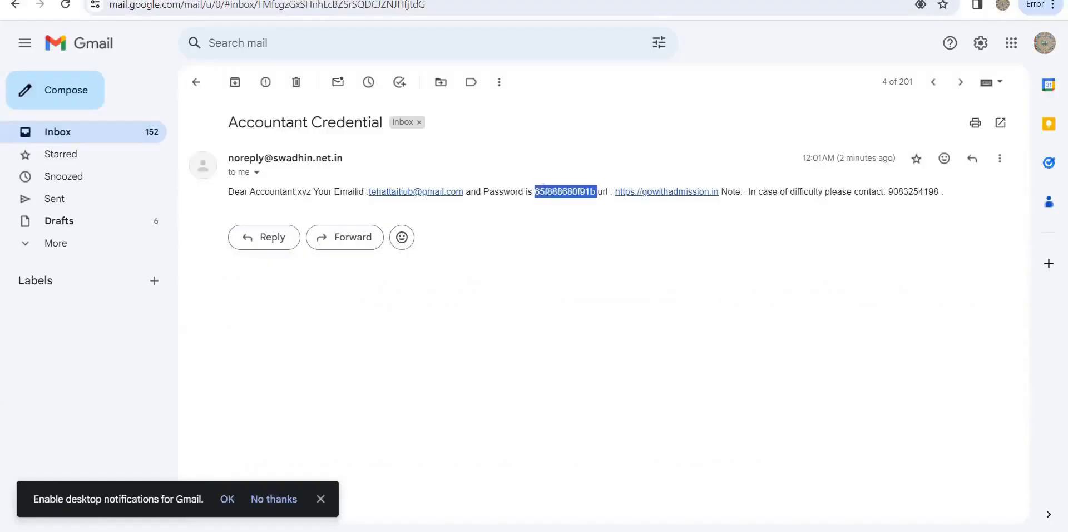
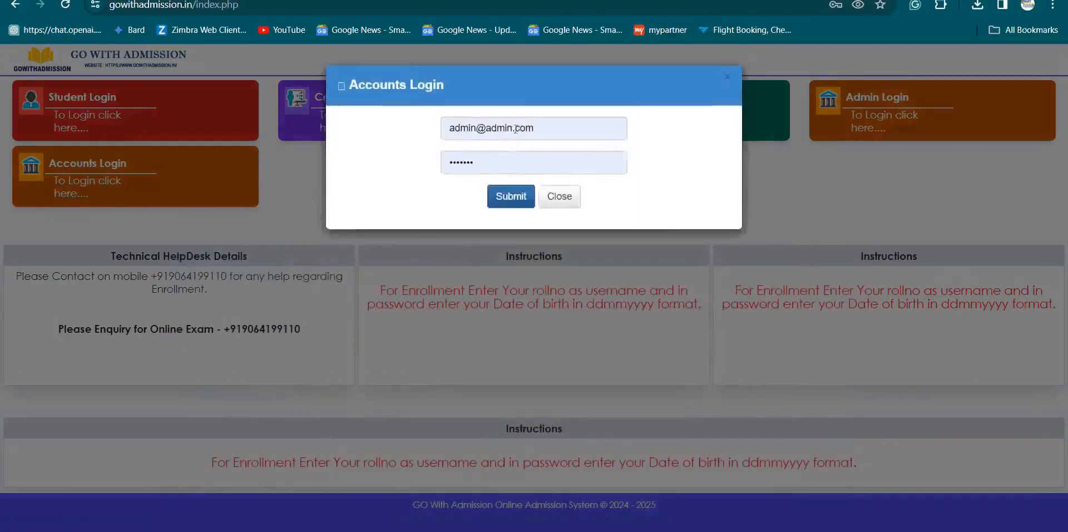
- Sign in to the accounts section with the saved institute e-mail and account password
click(515, 129)
key(ctrl+a)
key(BackSpace)
text(teh)
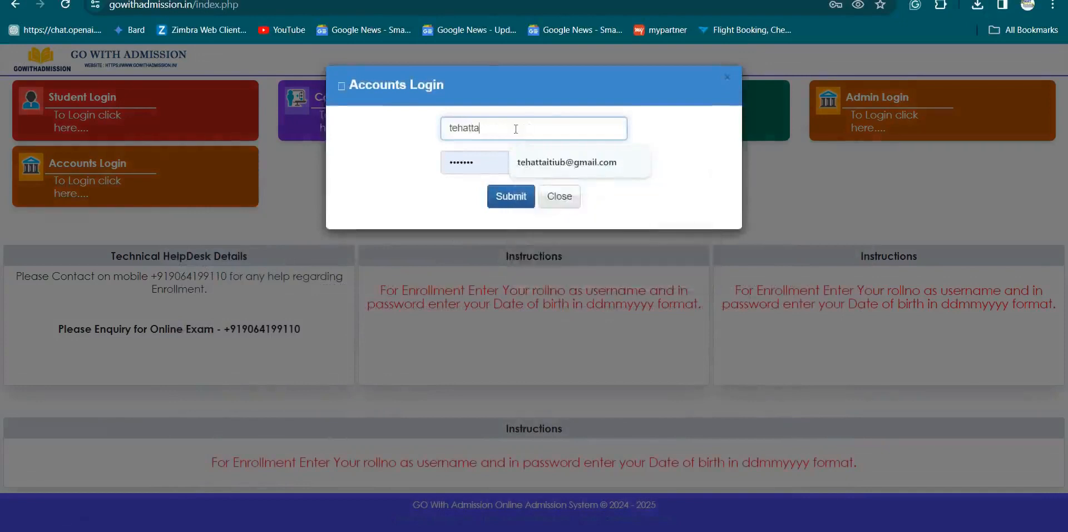
click(539, 170)
double_click(483, 162)
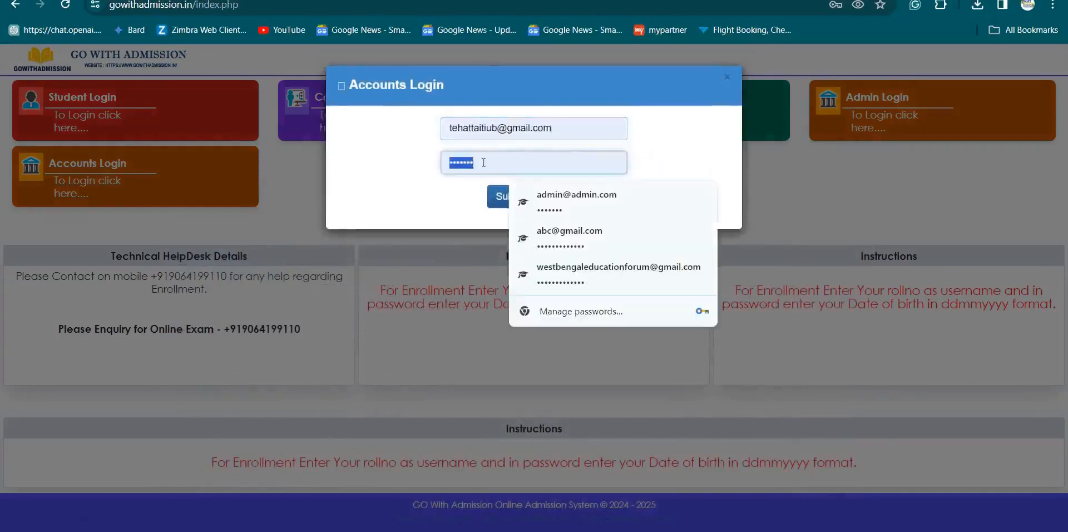
key(BackSpace)
key(ctrl+v)
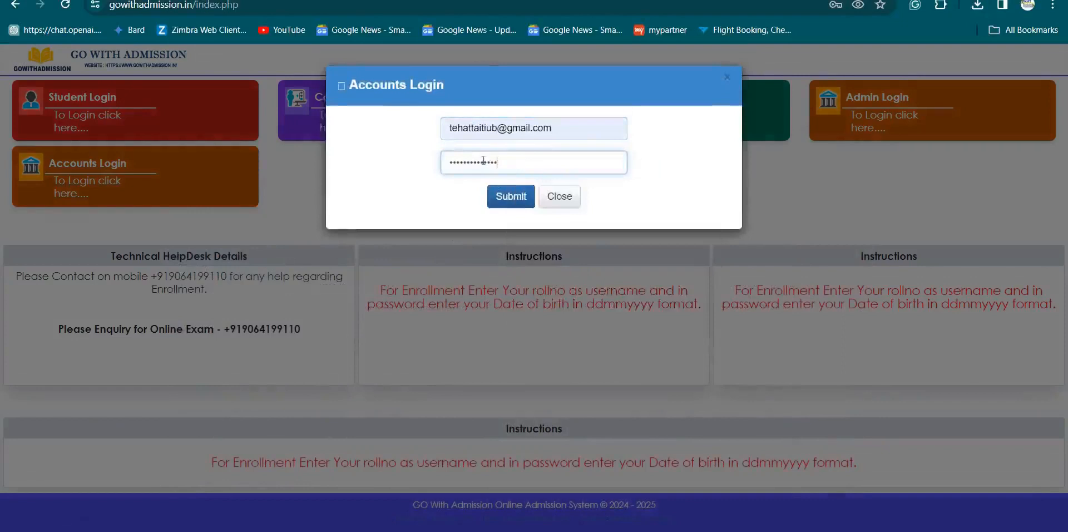
click(516, 204)
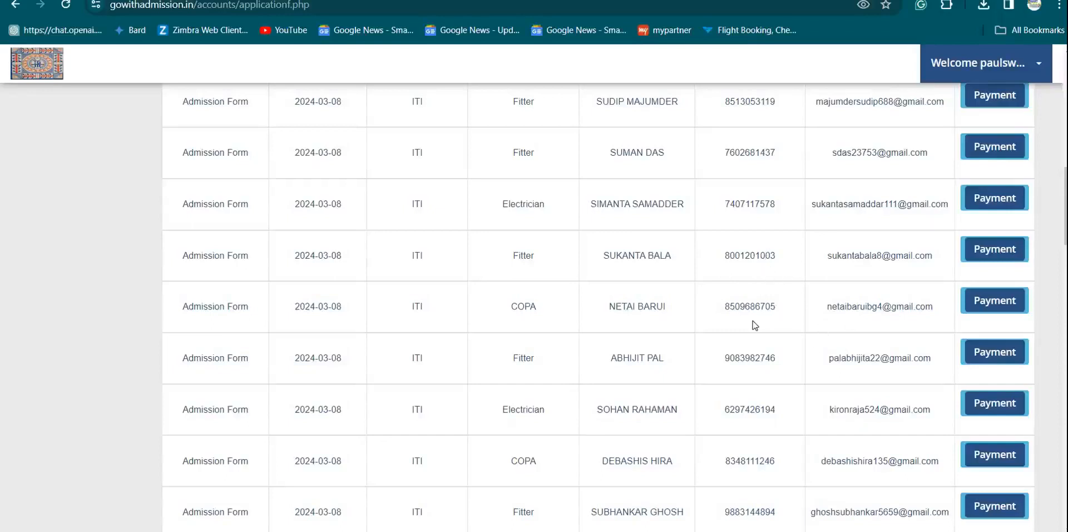
- Open the payment form for the 2024-03-26 WELDER PIPE applicant near the bottom of the list
scroll(812, 333, down, 13)
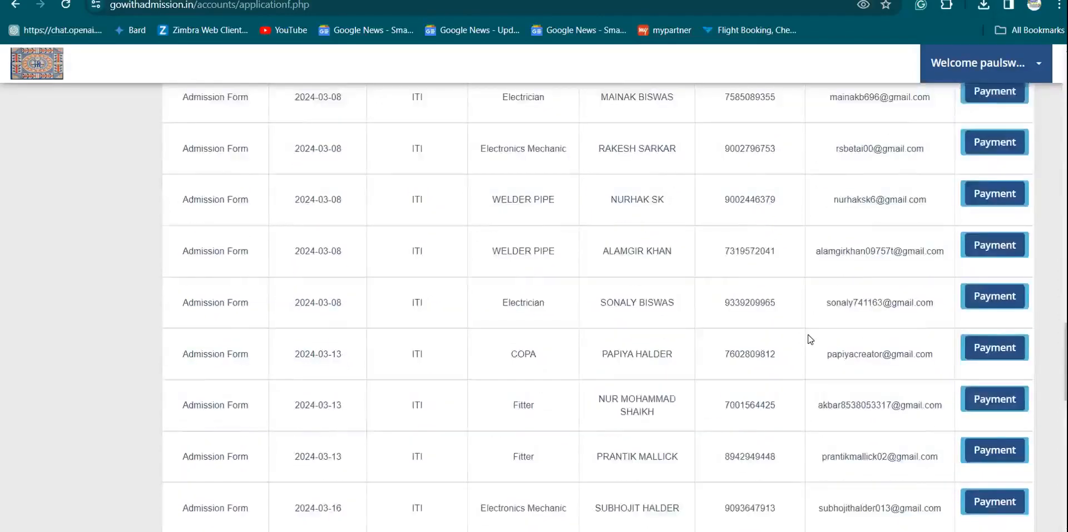
scroll(810, 339, down, 10)
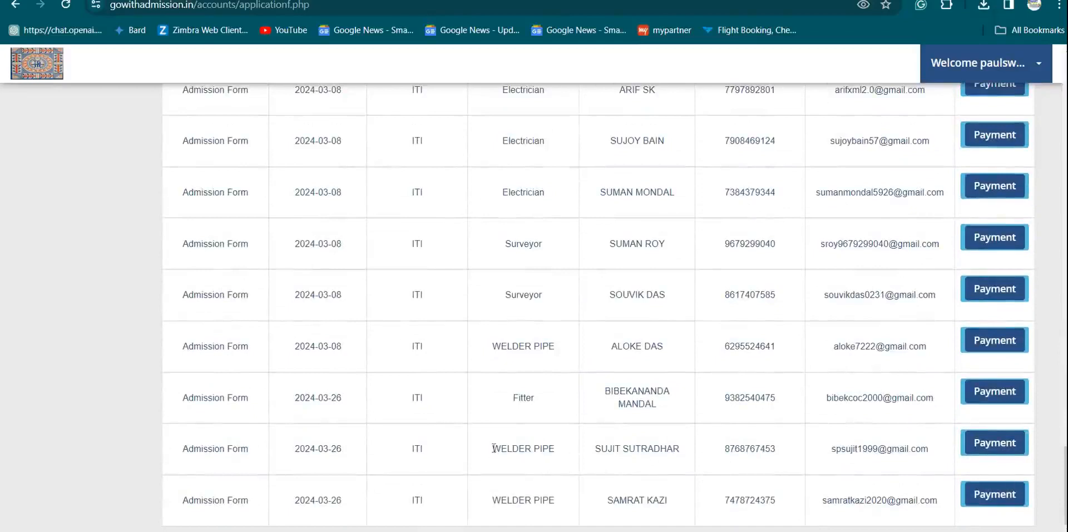
drag(500, 448, 568, 465)
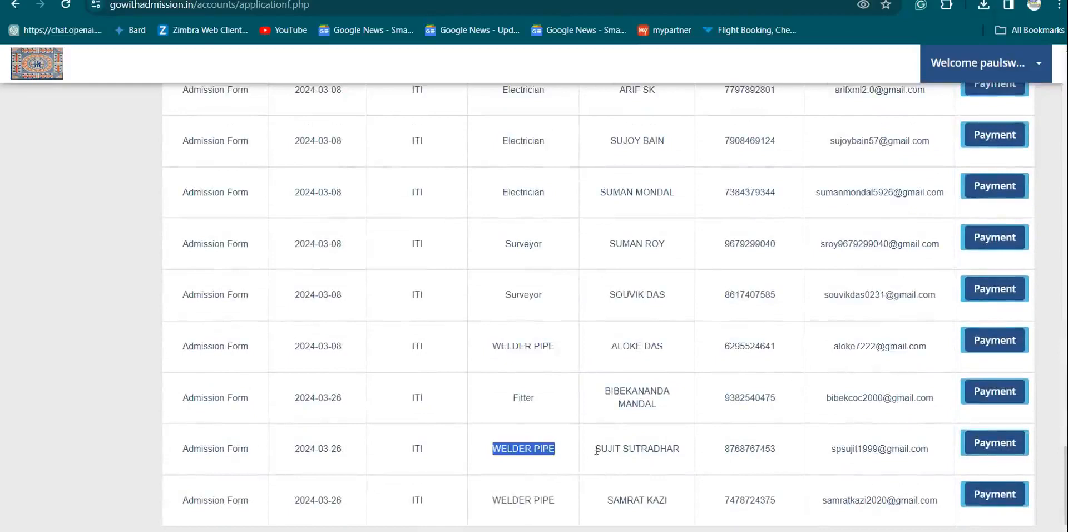
drag(596, 449, 694, 474)
click(624, 462)
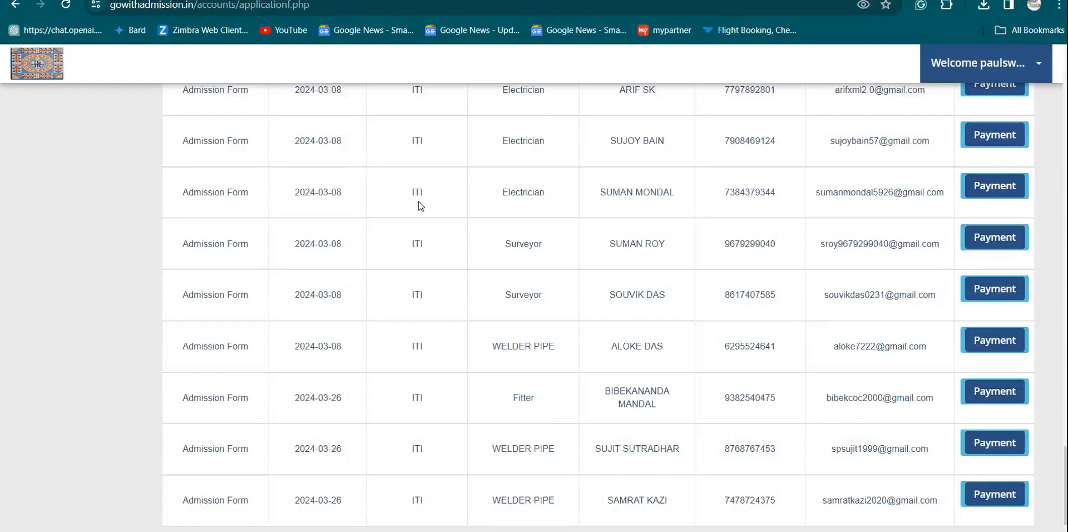
click(989, 451)
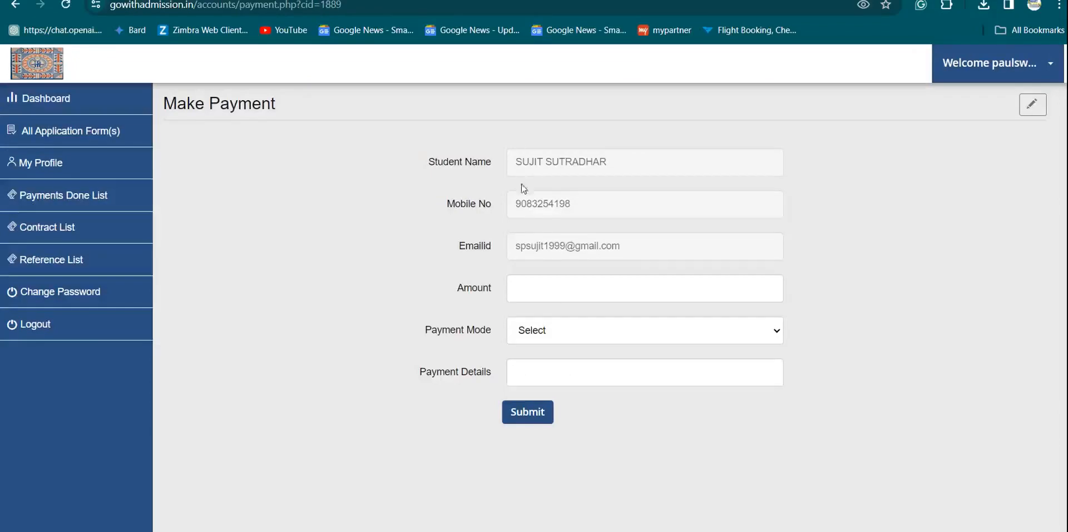
click(537, 287)
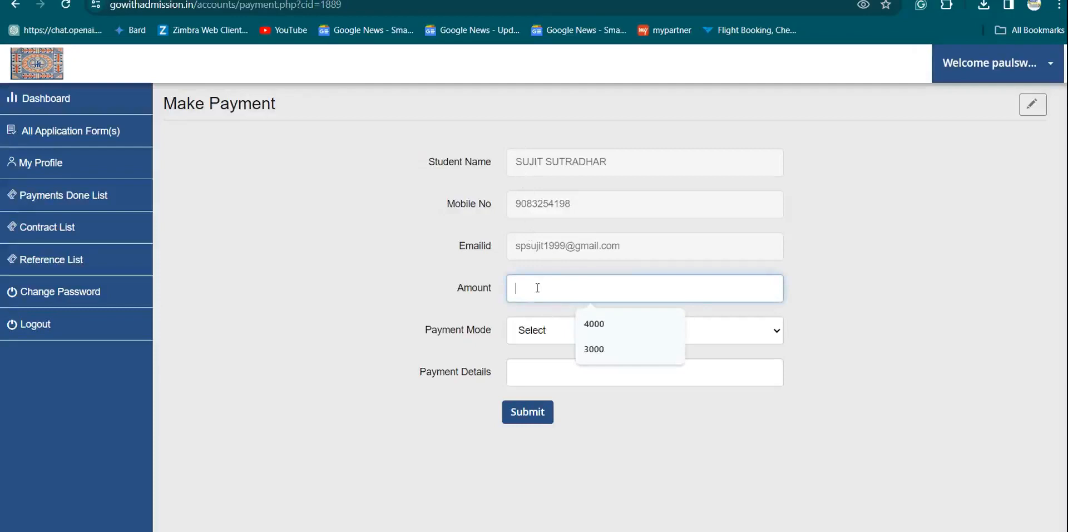
text(3)
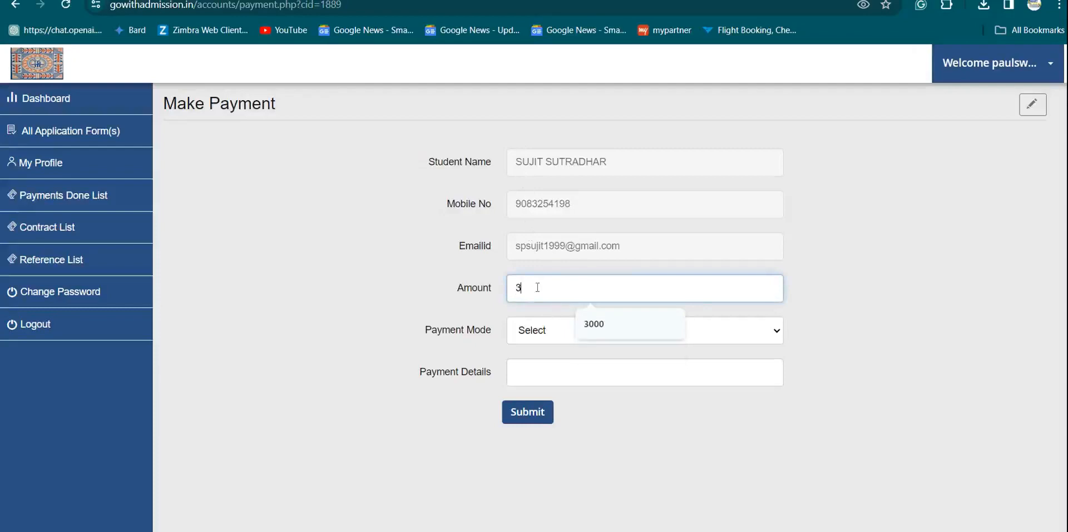
text(000)
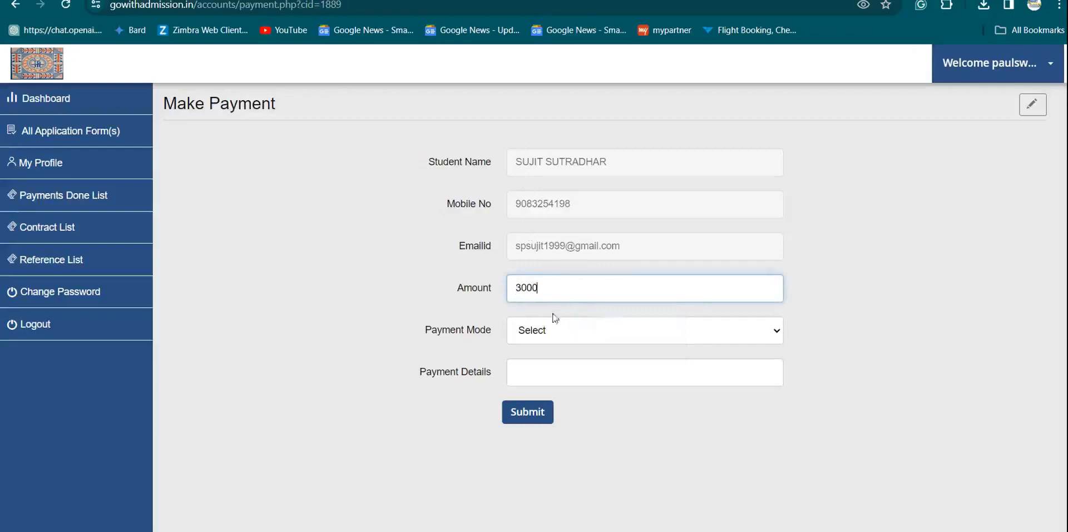
click(574, 339)
click(575, 366)
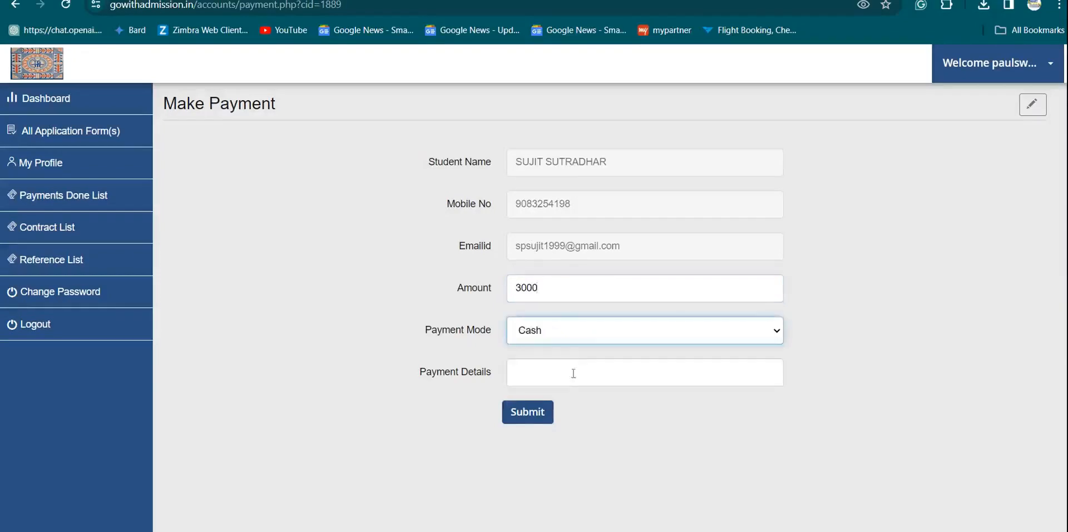
click(576, 369)
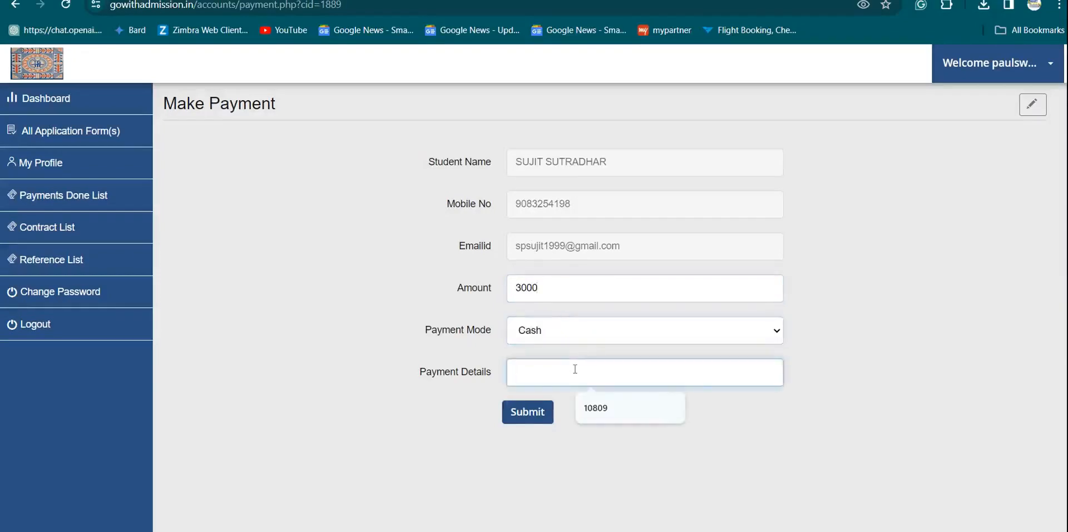
click(565, 335)
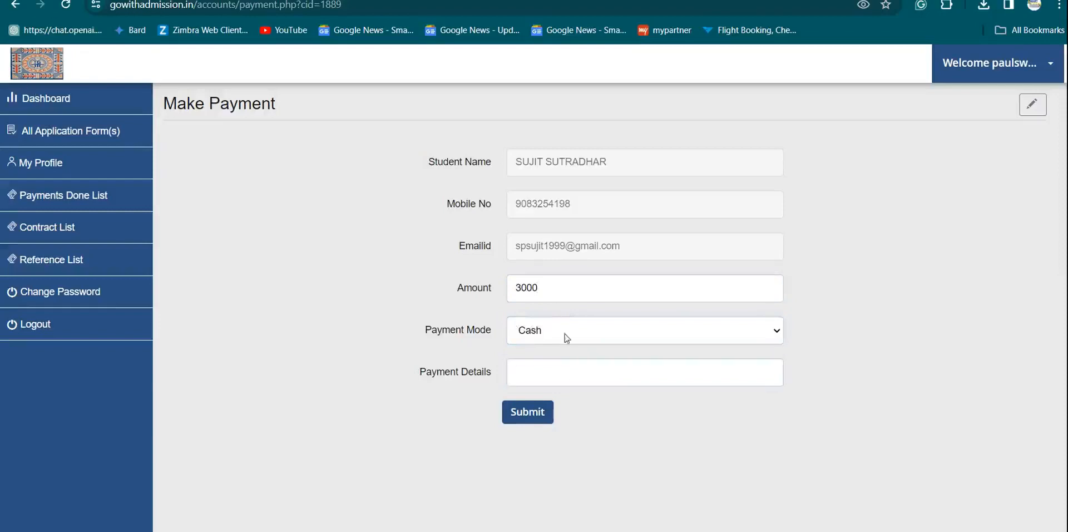
click(565, 371)
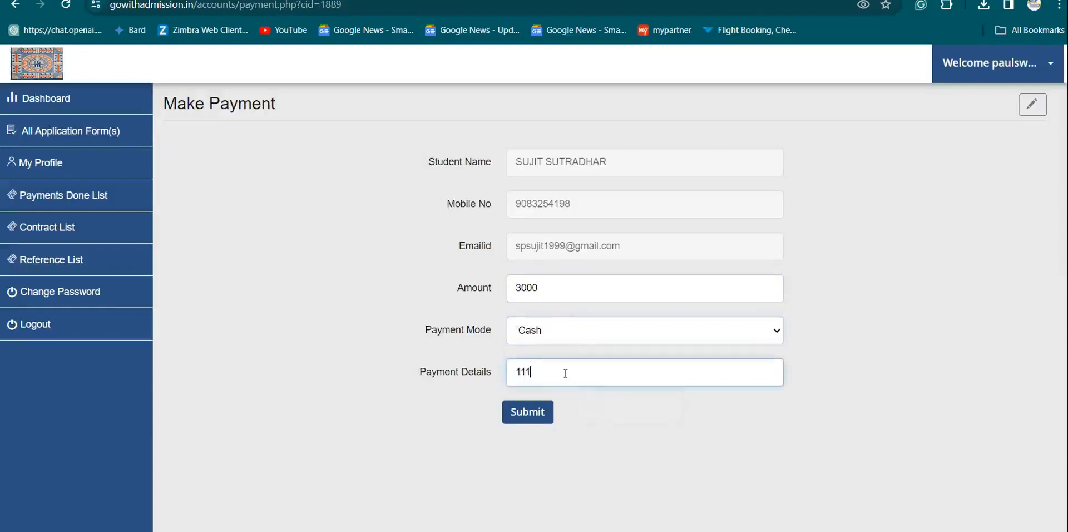
click(531, 416)
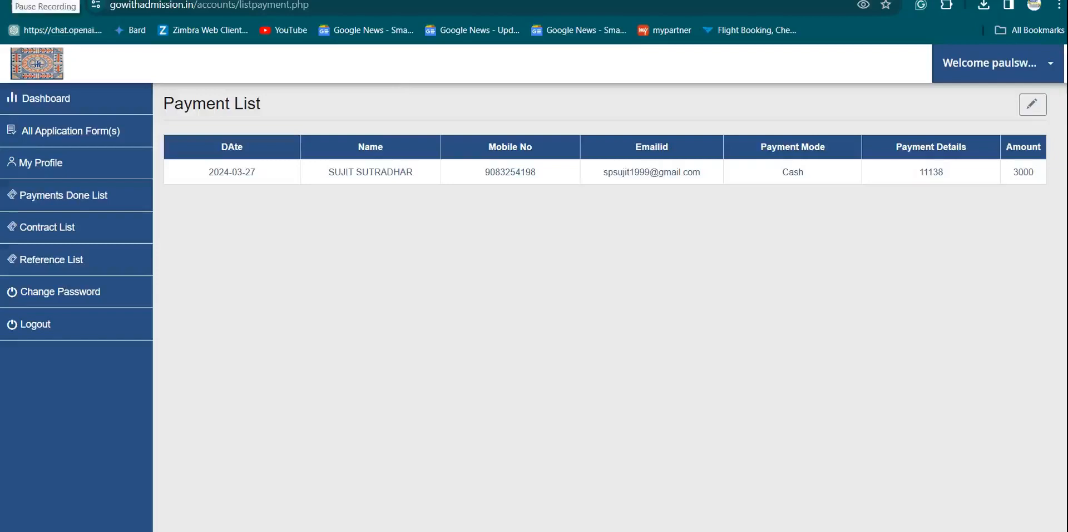
- Log out of accounts and sign in to College Login with the saved college e-mail and password
click(86, 326)
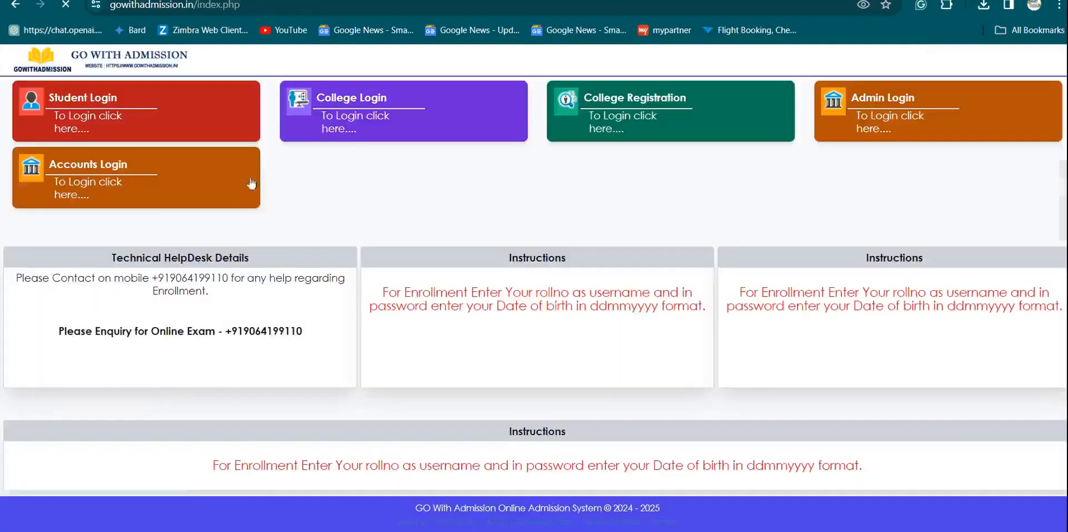
click(355, 116)
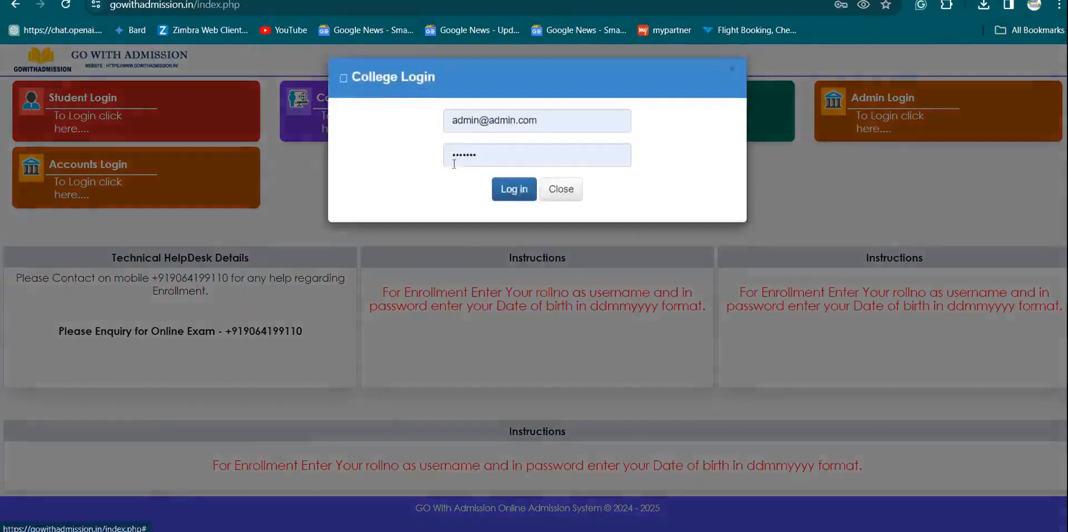
click(513, 132)
key(ctrl+a)
key(BackSpace)
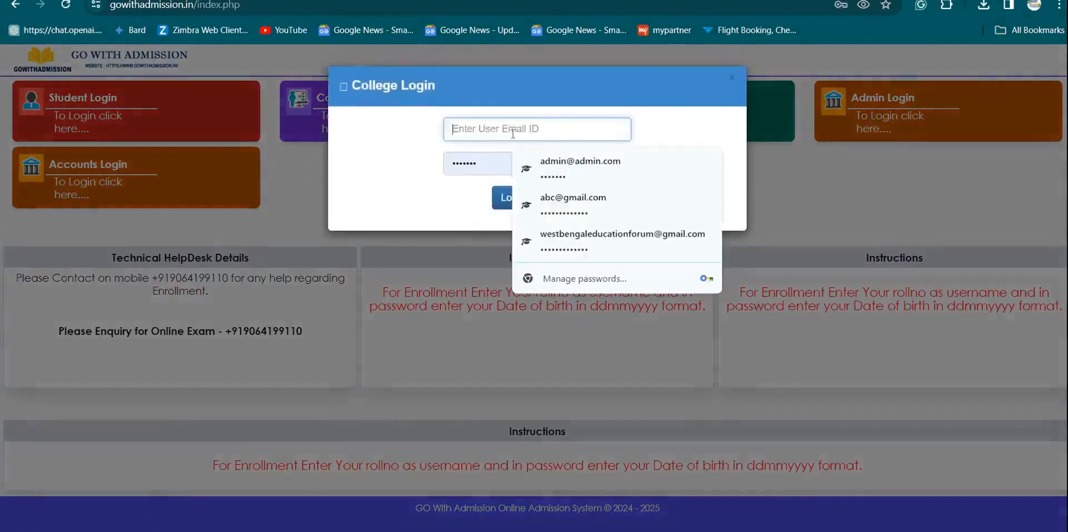
click(593, 165)
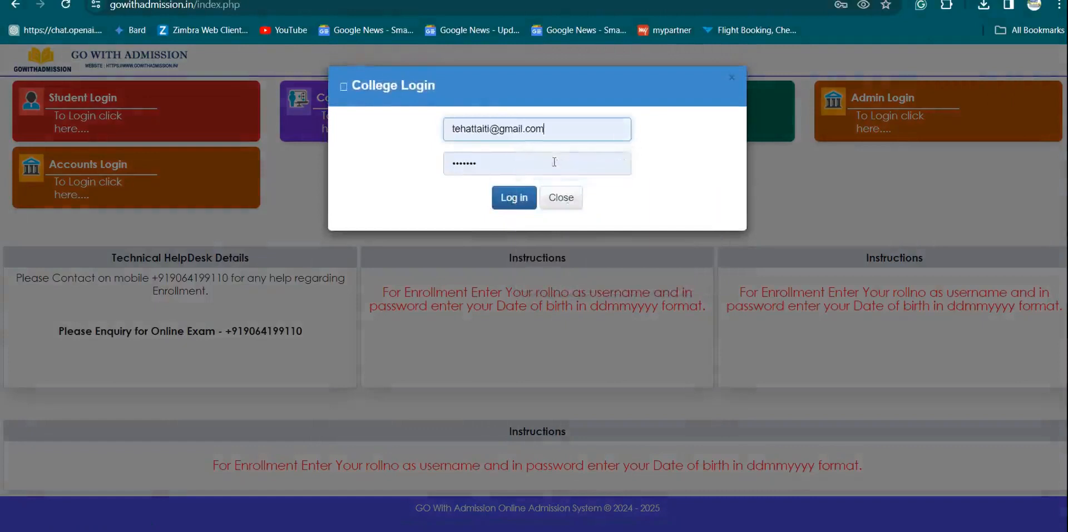
click(553, 162)
key(BackSpace)
key(BackSpace)
key(BackSpace)
key(BackSpace)
key(BackSpace)
key(BackSpace)
key(BackSpace)
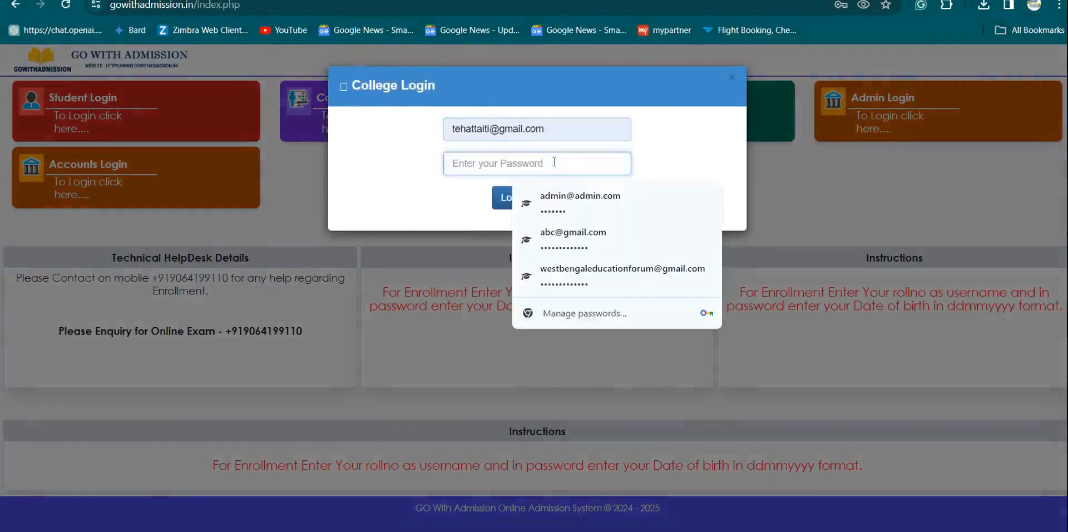
text(*****)
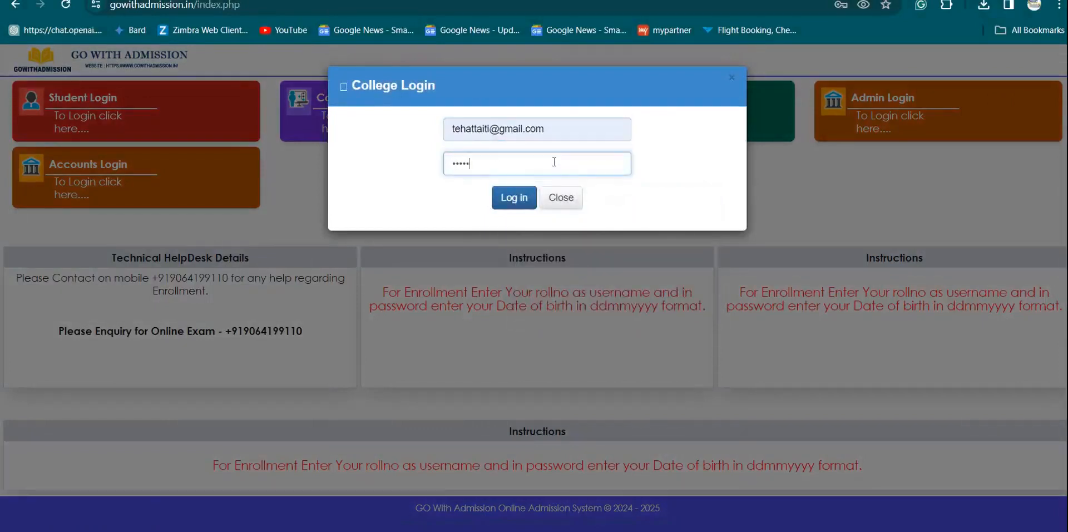
text(****)
key(Return)
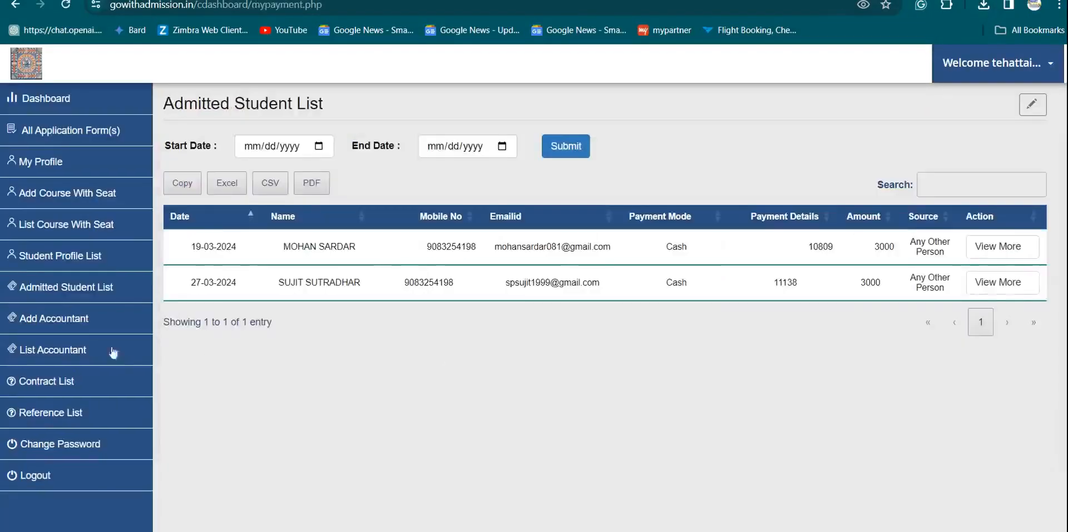
click(38, 289)
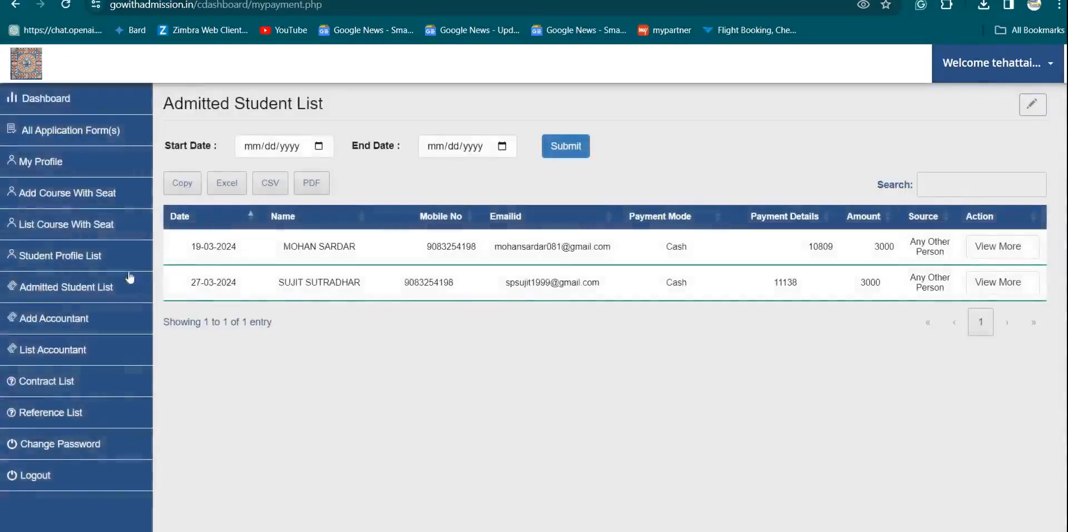
drag(277, 281, 374, 295)
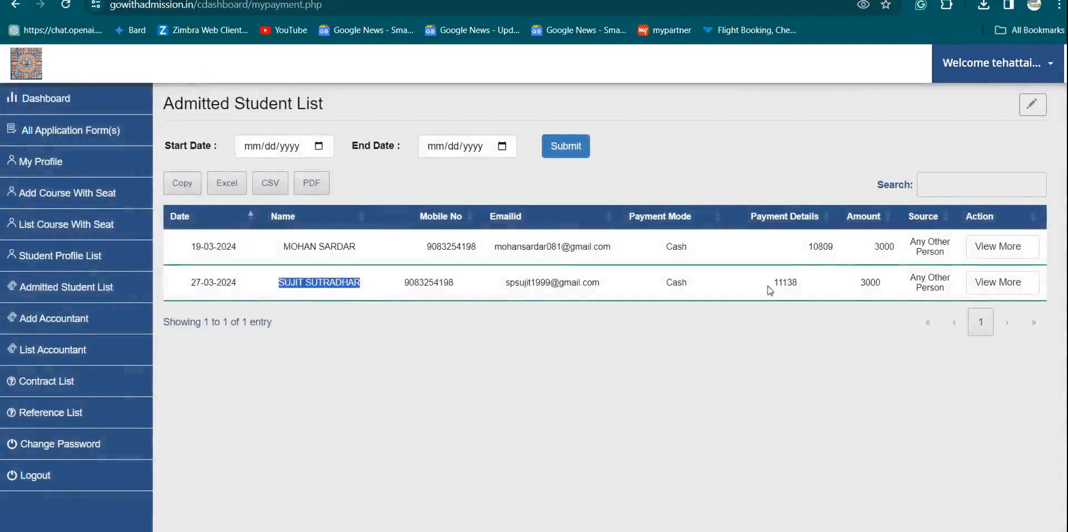
drag(772, 286, 805, 289)
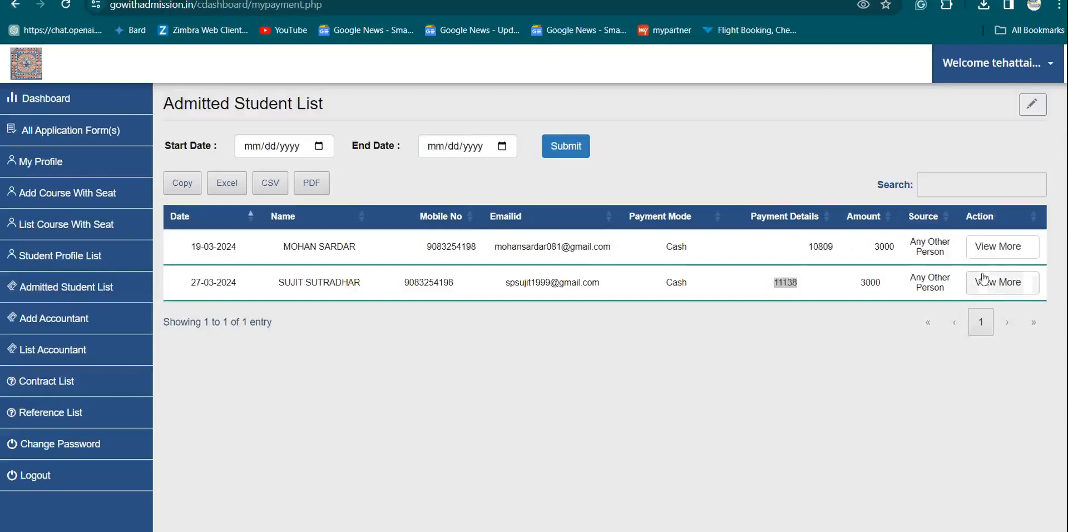
click(992, 282)
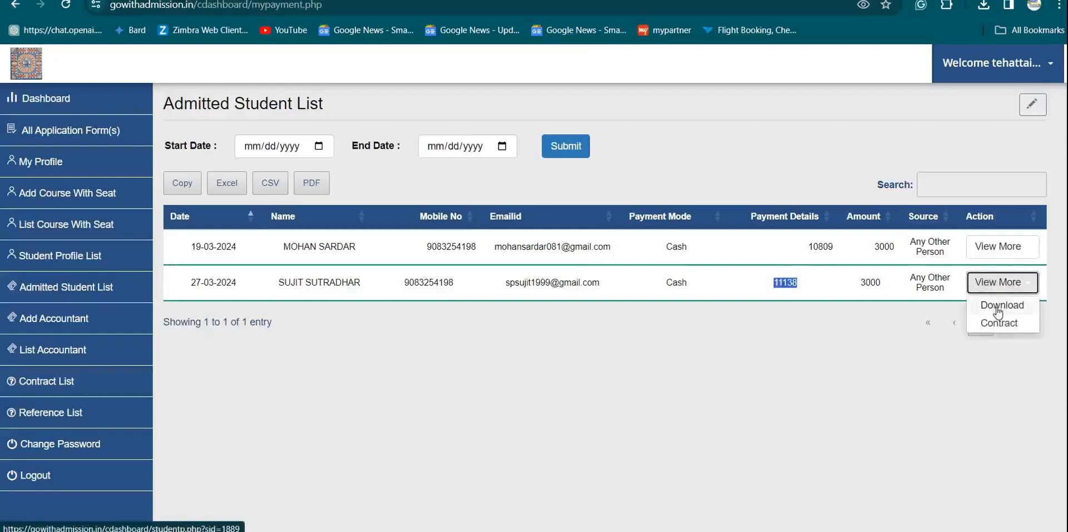
click(997, 307)
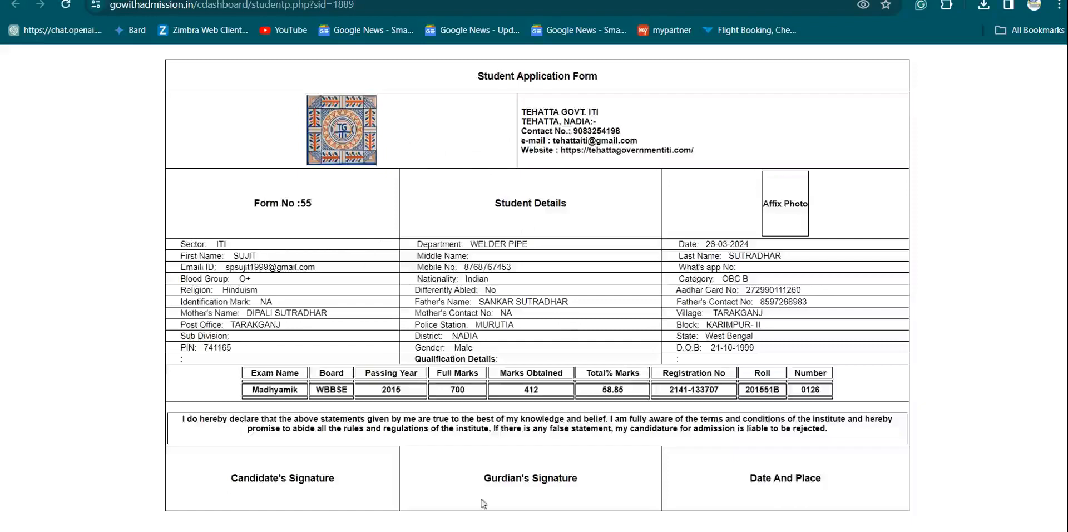
click(267, 0)
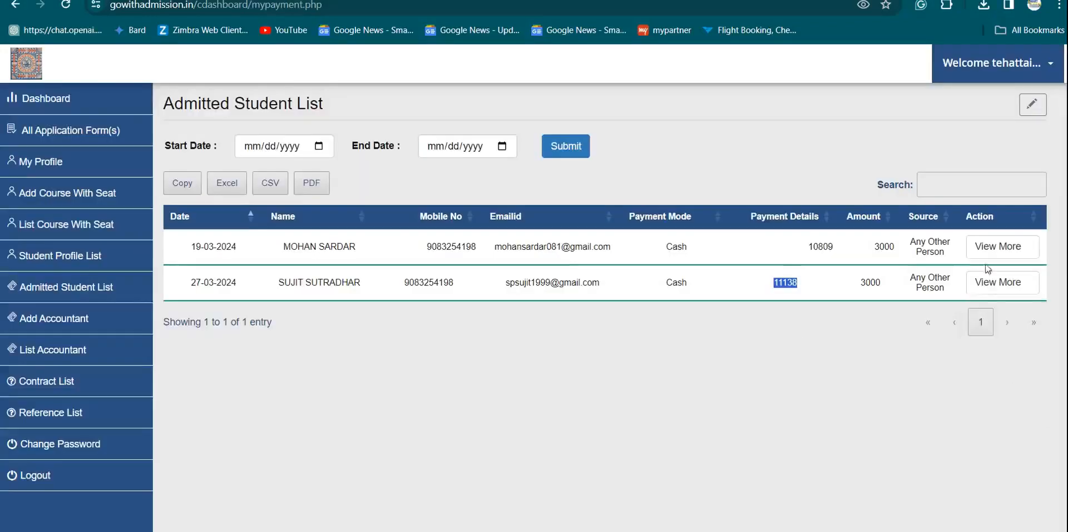
click(998, 282)
- Open the second student's fee contract and set Admission Fee to 5000
click(1000, 324)
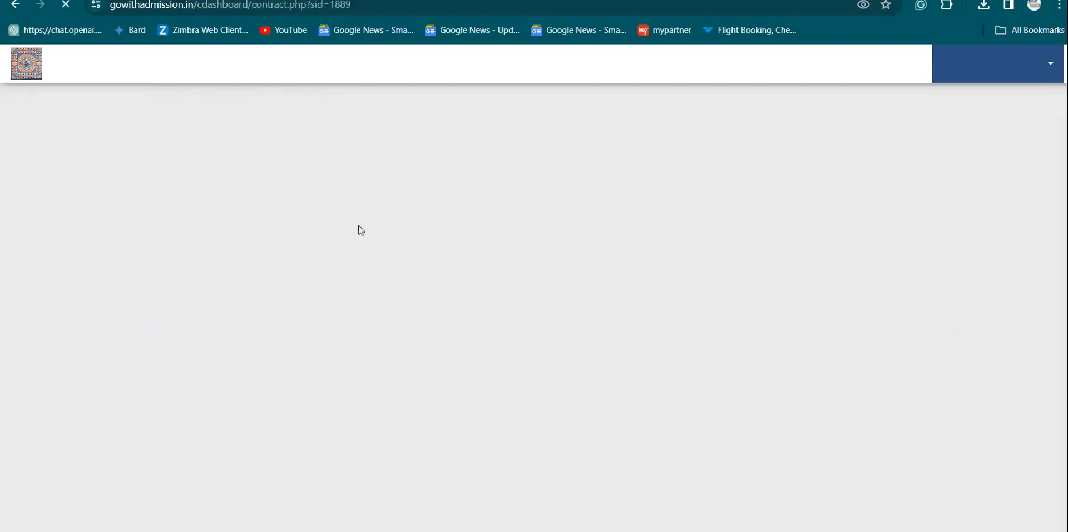
scroll(304, 248, down, 1)
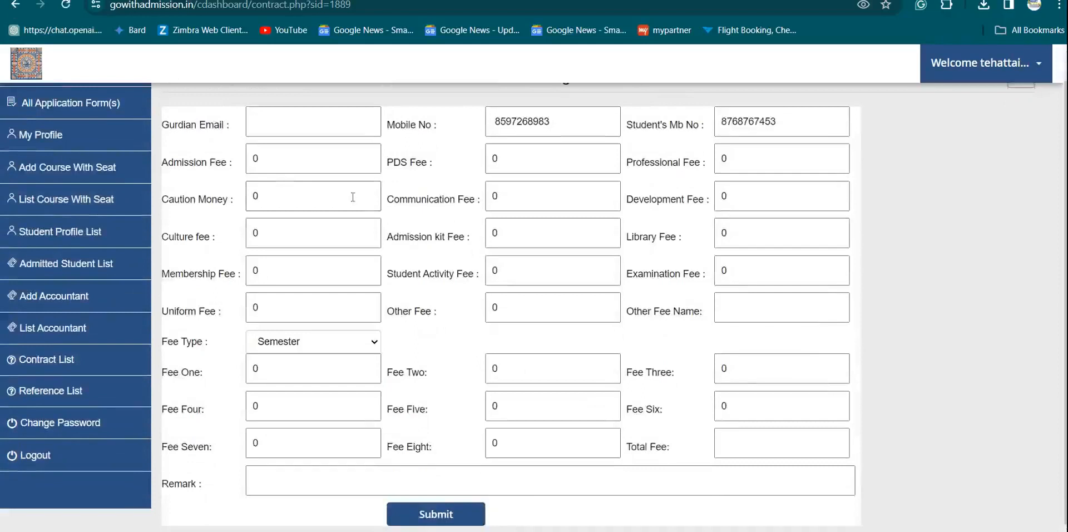
click(284, 157)
key(BackSpace)
text(5000)
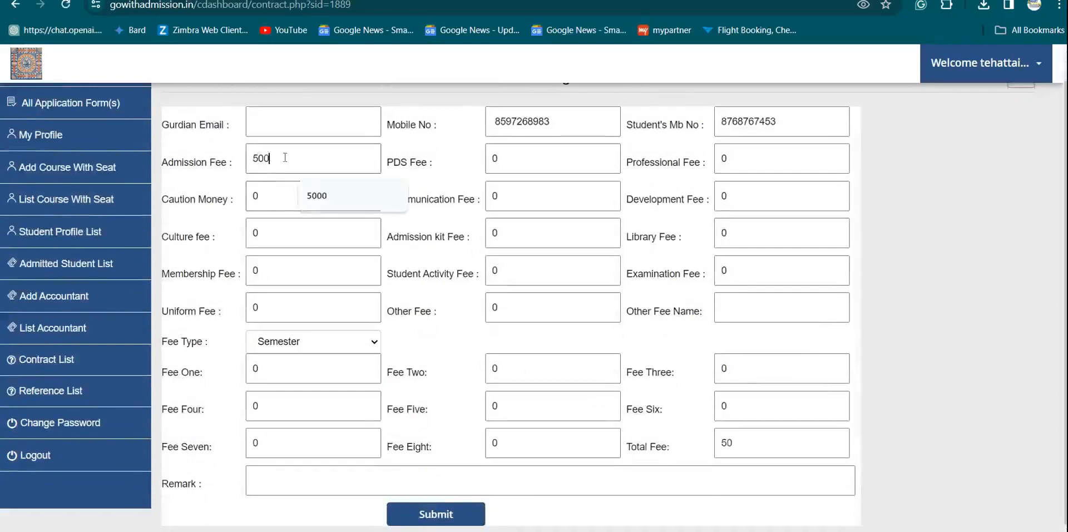
- Enter Culture fee 500, Uniform Fee 600, and 4000 for both Fee One and Fee Two
click(296, 233)
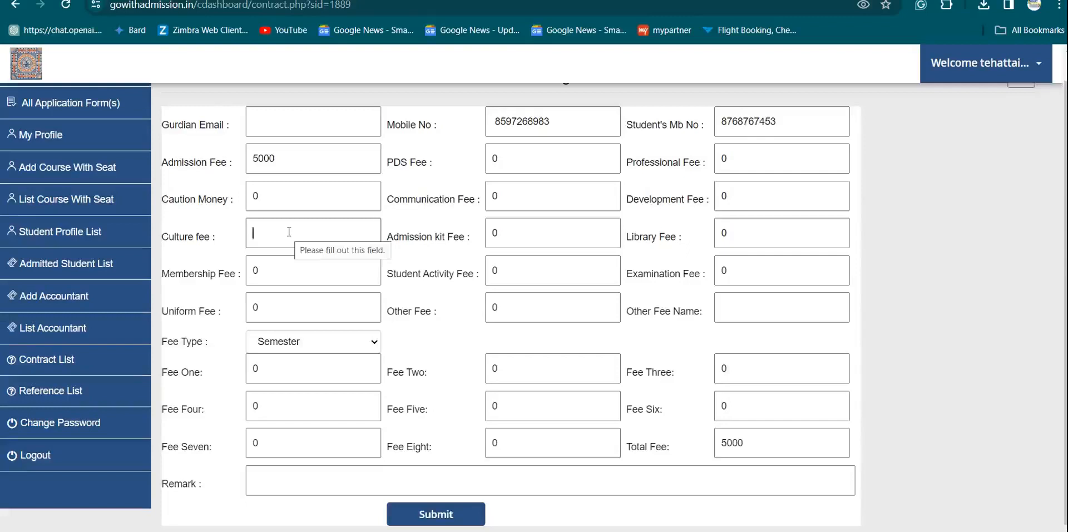
text(500)
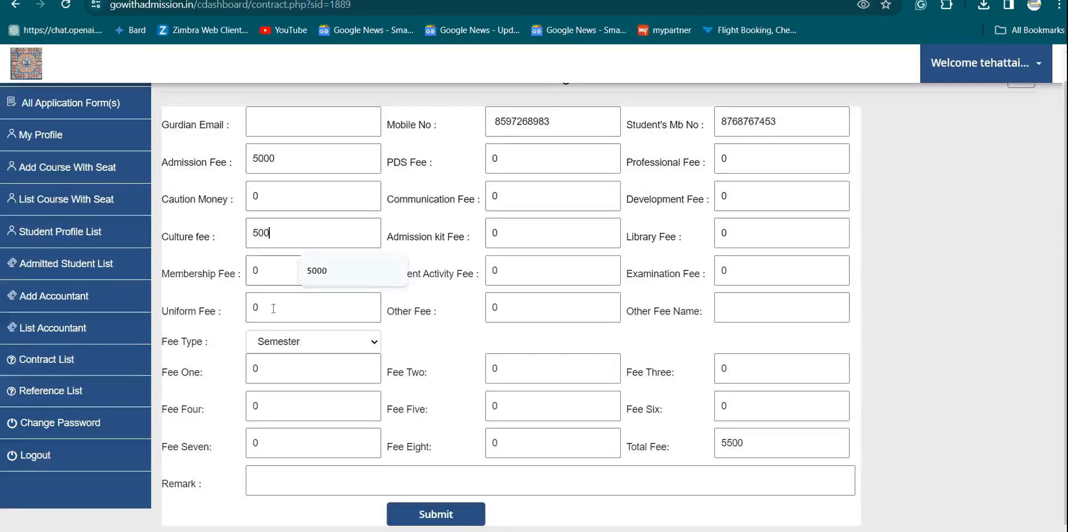
click(273, 308)
text(600)
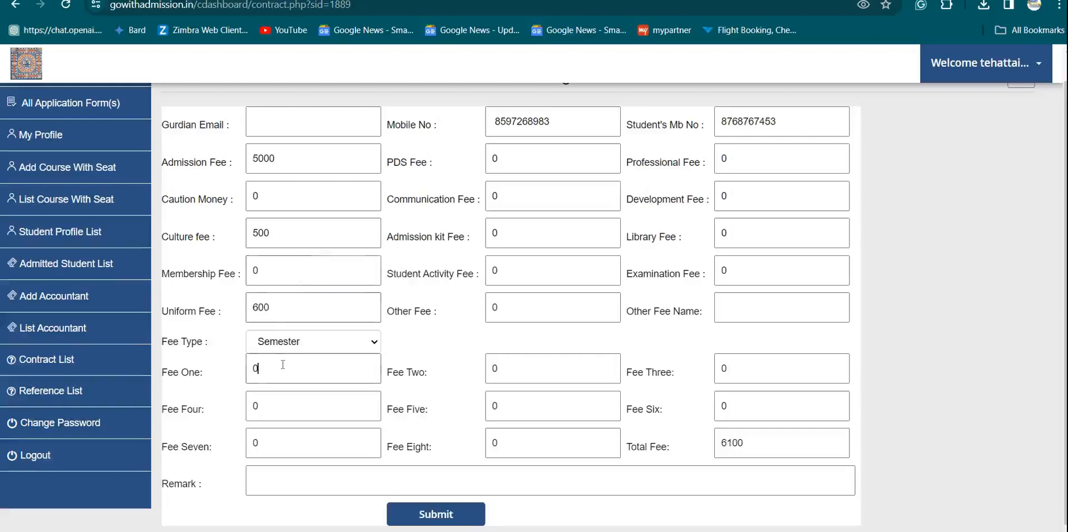
text(4000)
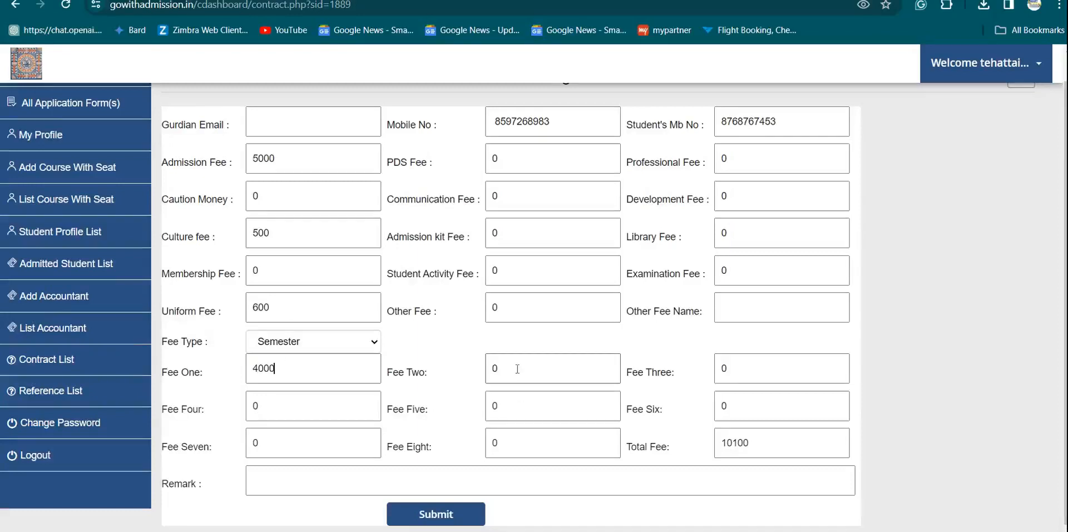
key(BackSpace)
text(4000)
click(327, 480)
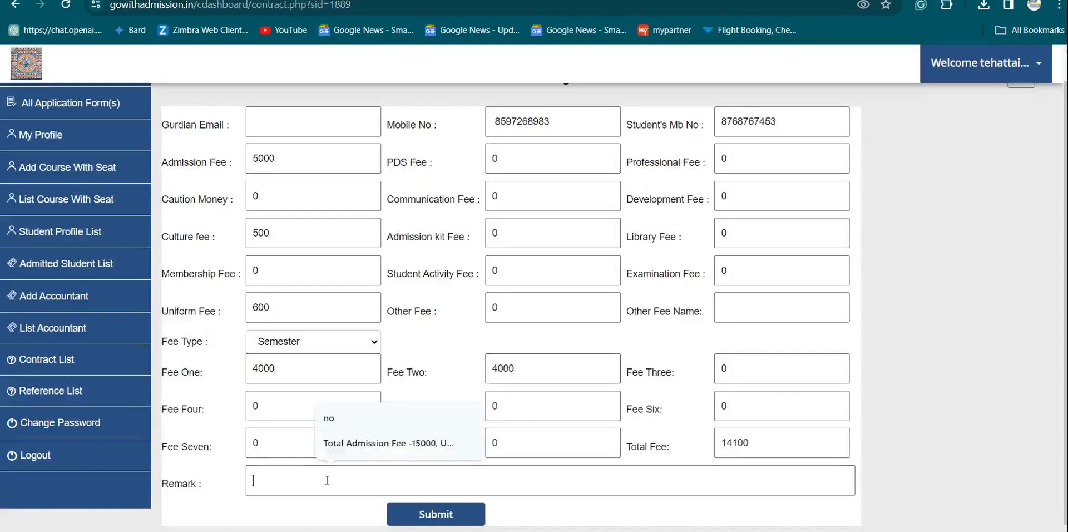
- Type the remark 'Total Admission Fee -13000, Uniform & Cultural Fee -1100, Admission Time Payment -300'
click(378, 449)
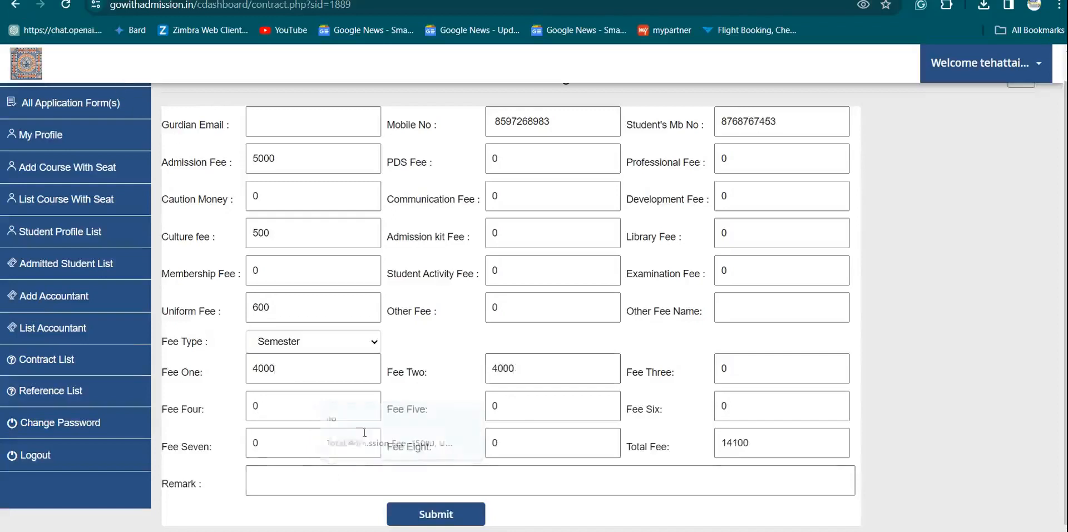
click(342, 484)
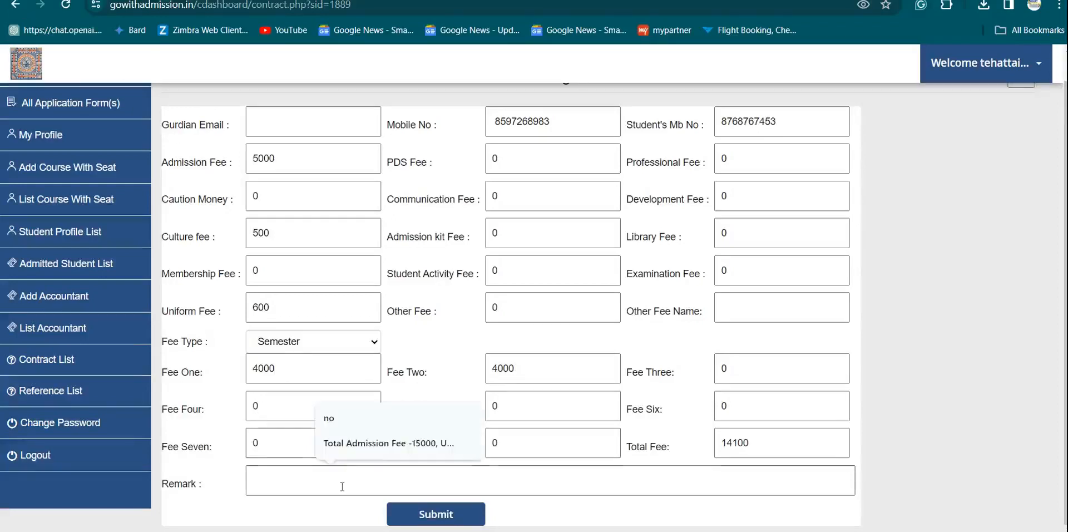
text(To)
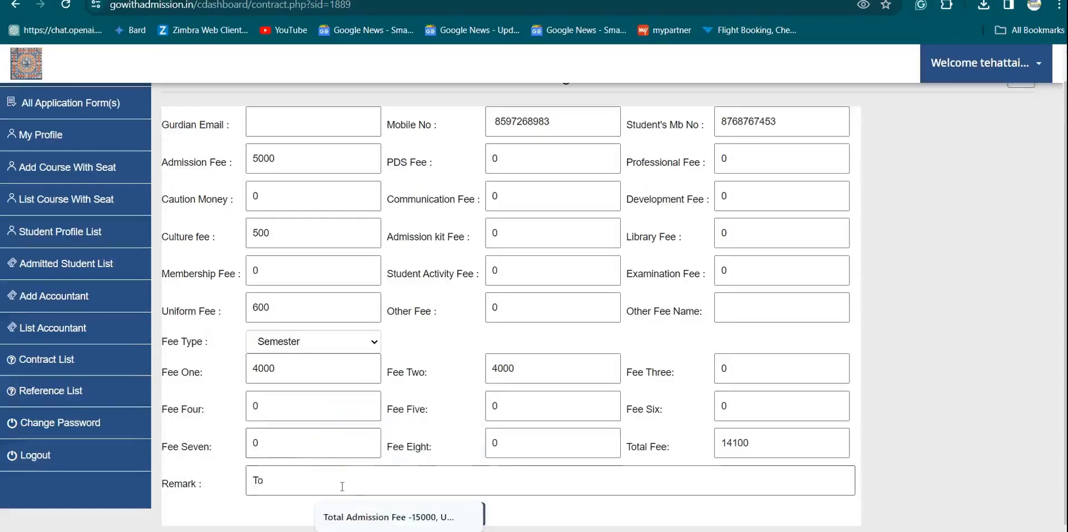
text(tal Admission Fee -)
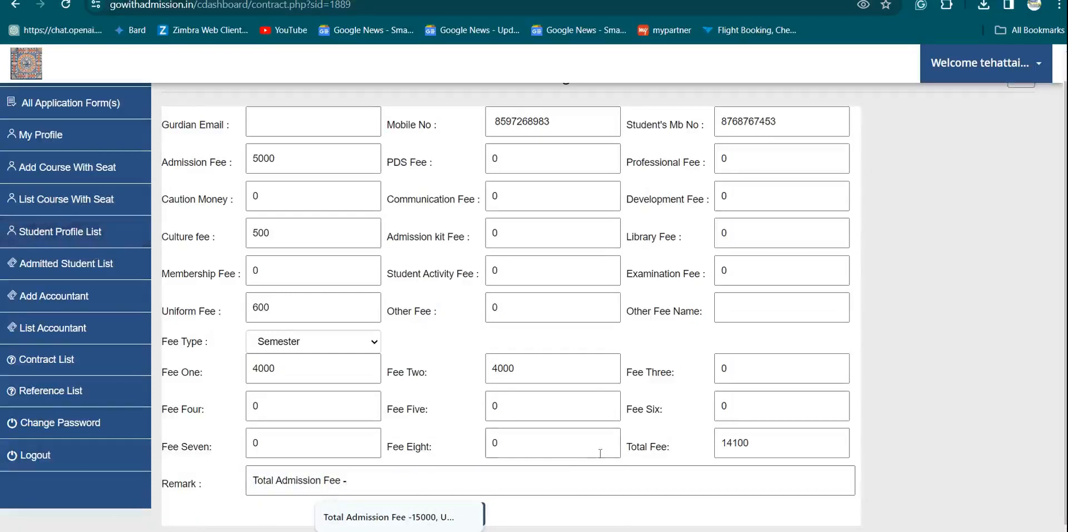
text(13000)
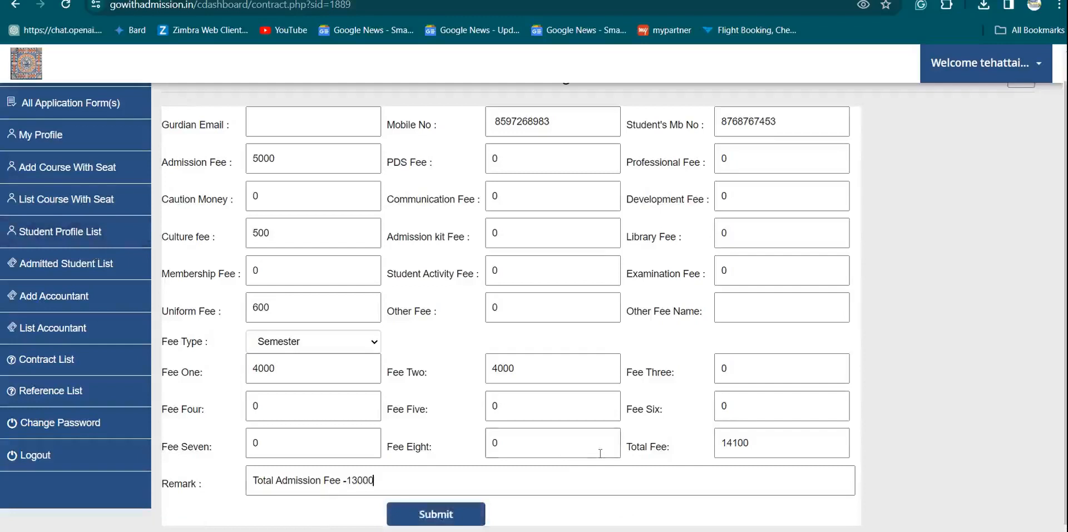
text(, Uniform & Cultu)
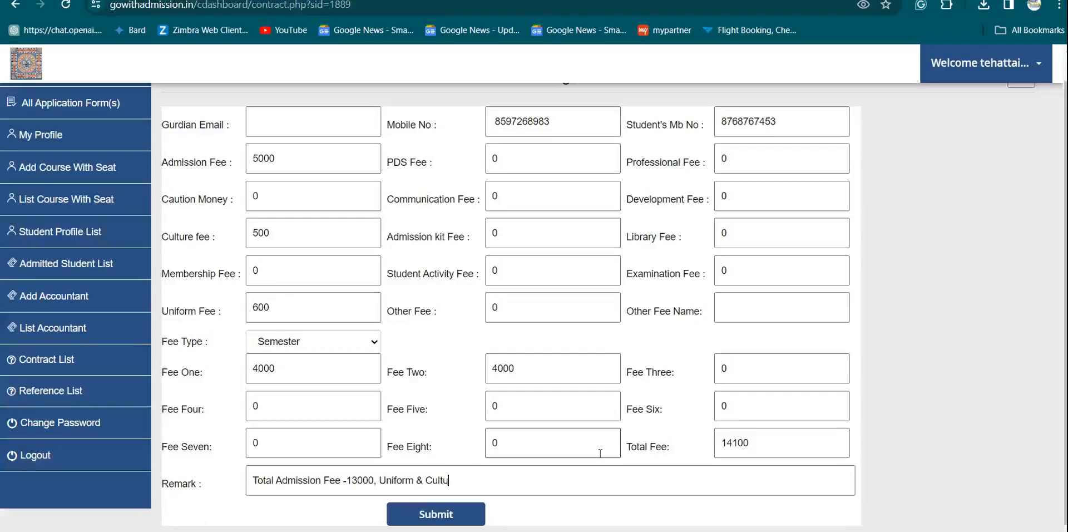
text(ral Fee )
text(-1100)
text(, )
text(Admission)
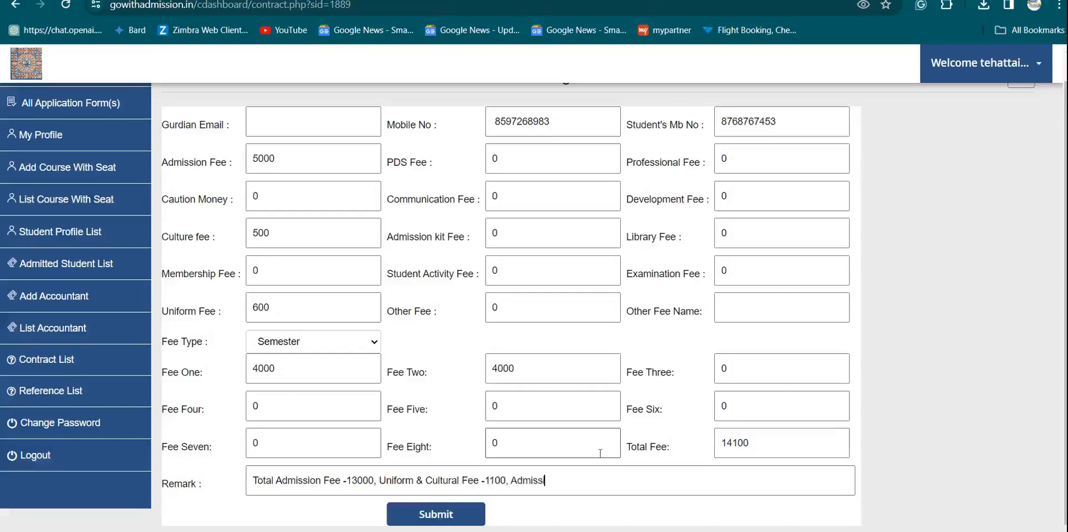
text( Time Pay)
text(me Payment -)
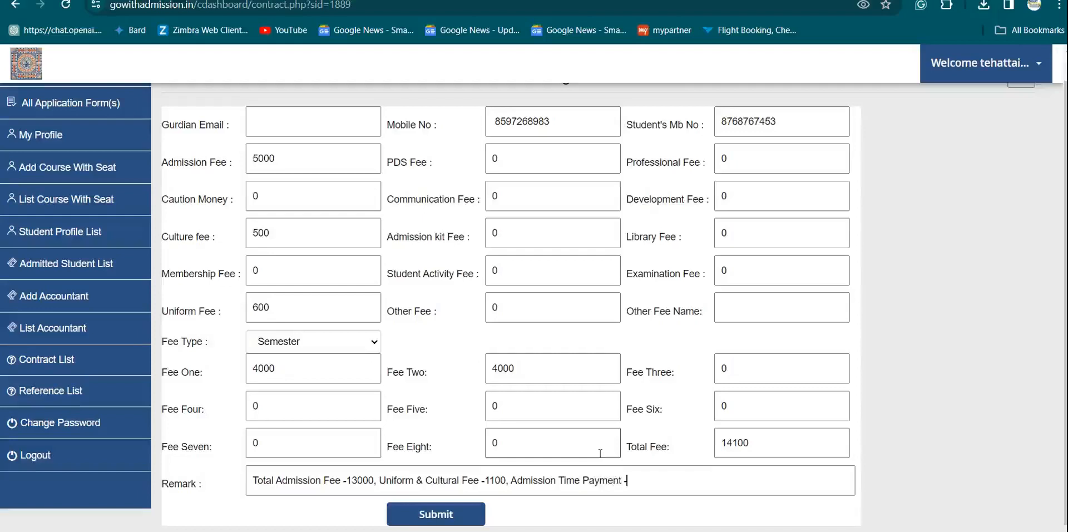
text(300)
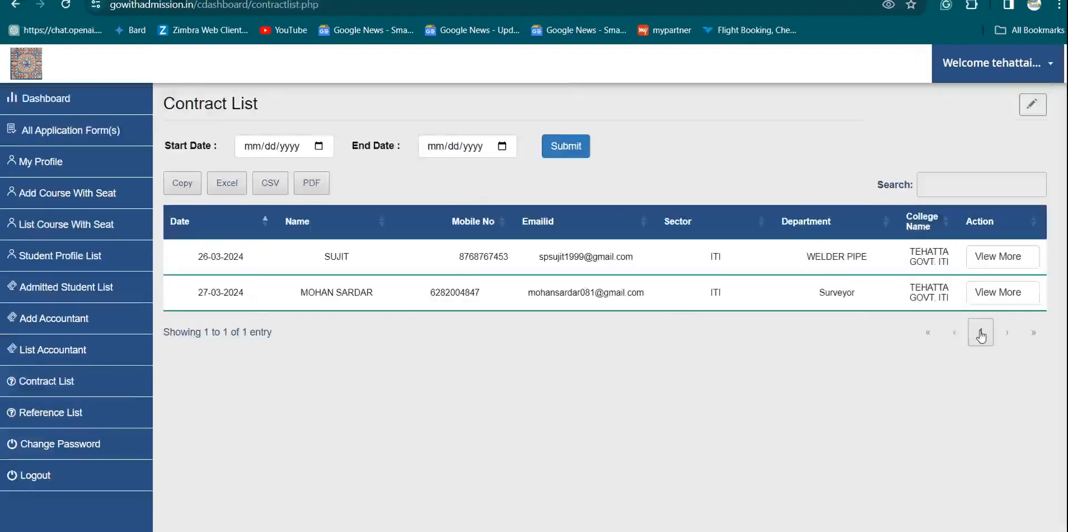
- Open the printable contract for the second student, showing total 14100 and the fee remark
click(999, 292)
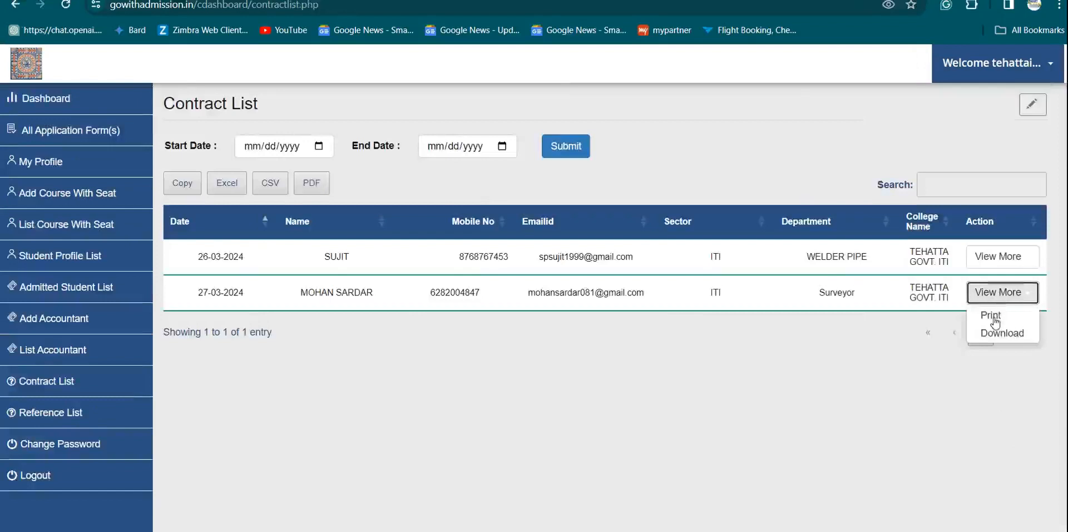
click(991, 316)
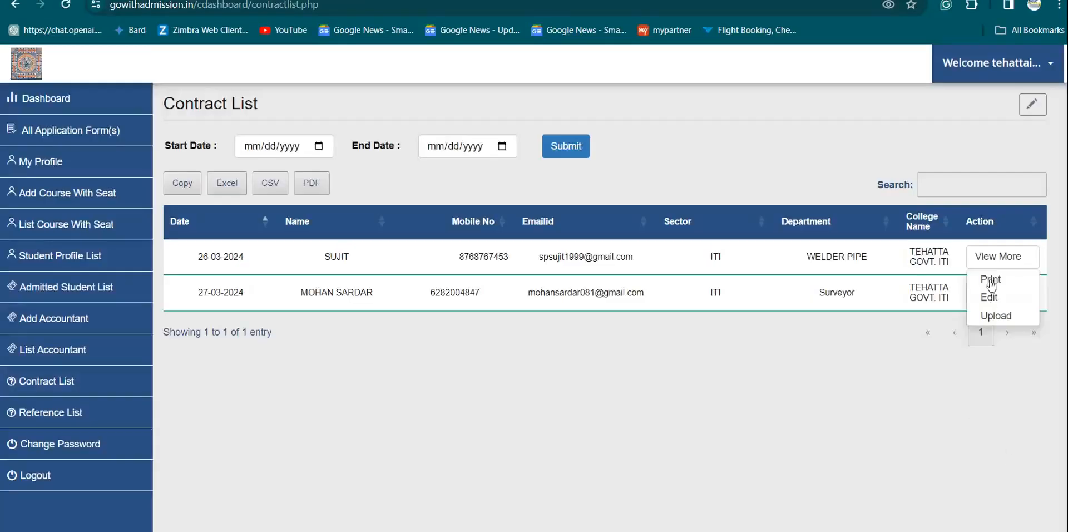
click(991, 263)
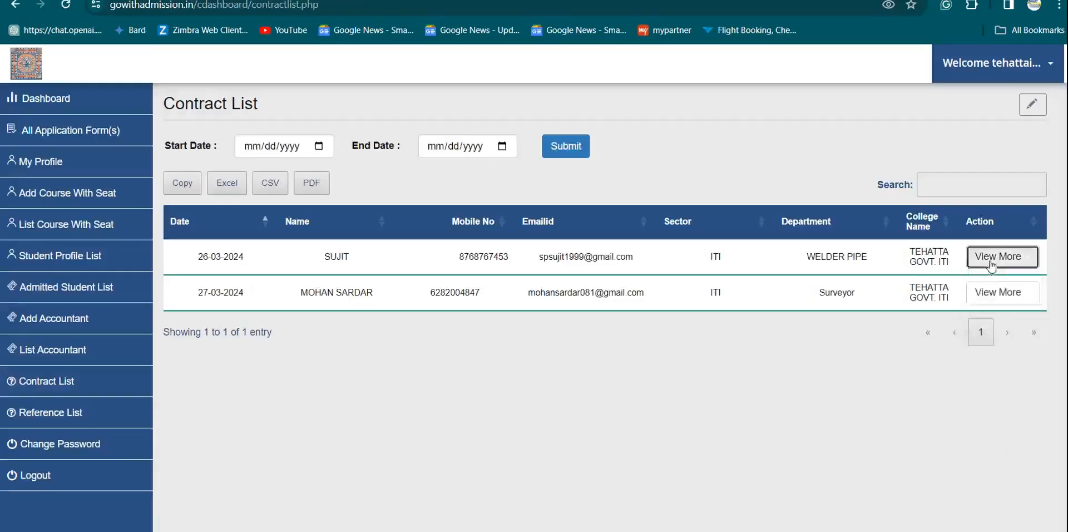
click(990, 263)
click(990, 484)
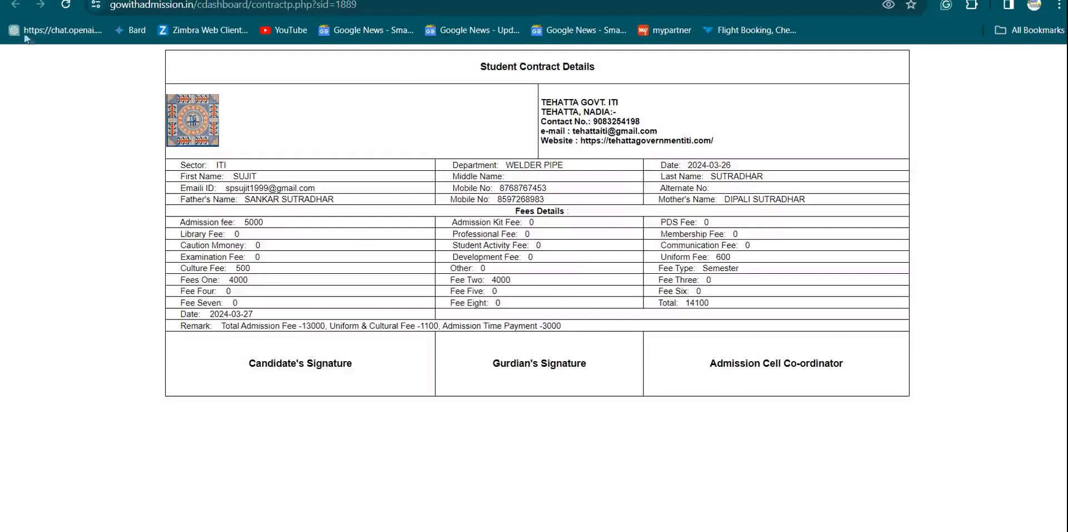
- Go to the Contract List and open the upload form for the WELDER PIPE contract
click(20, 8)
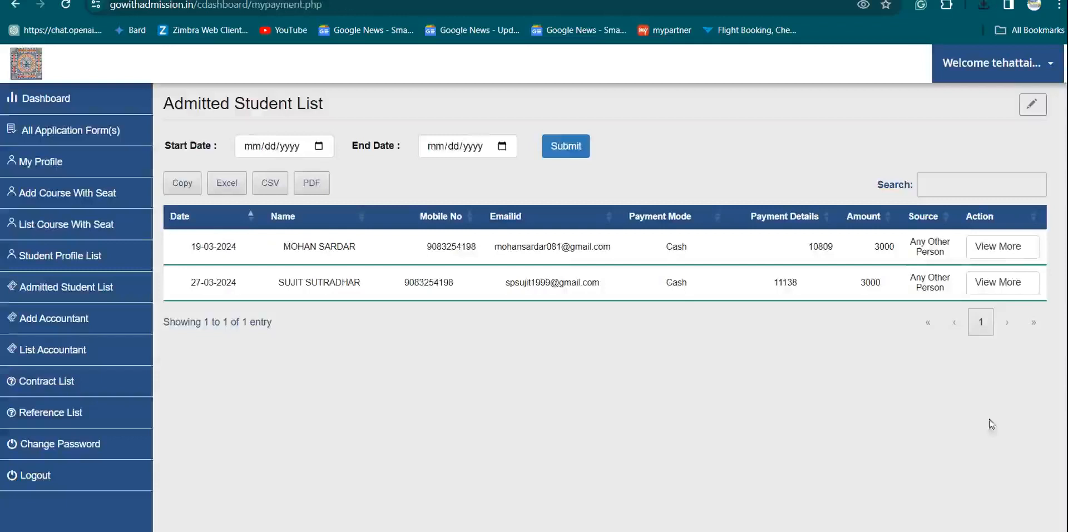
click(993, 256)
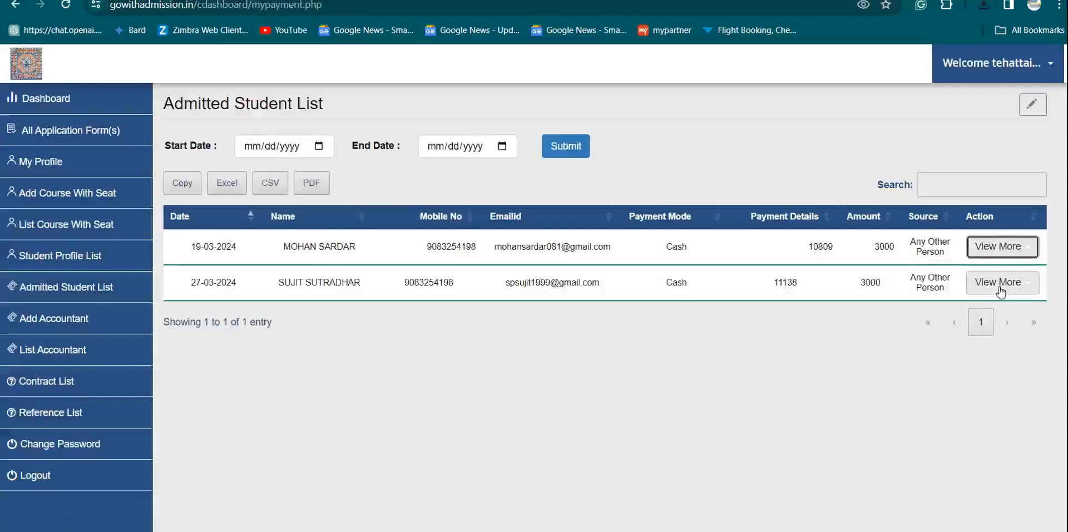
click(1000, 290)
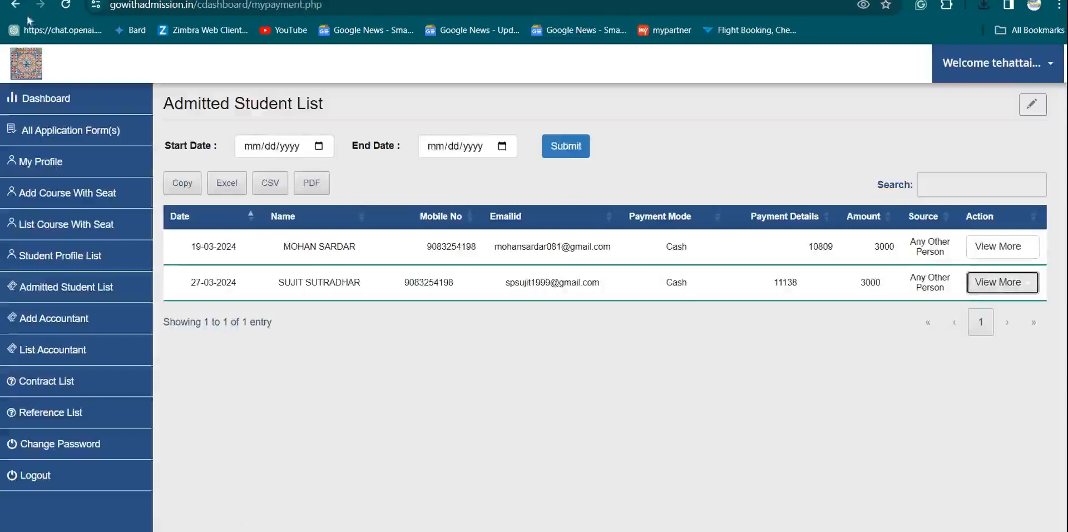
key(ctrl+Tab)
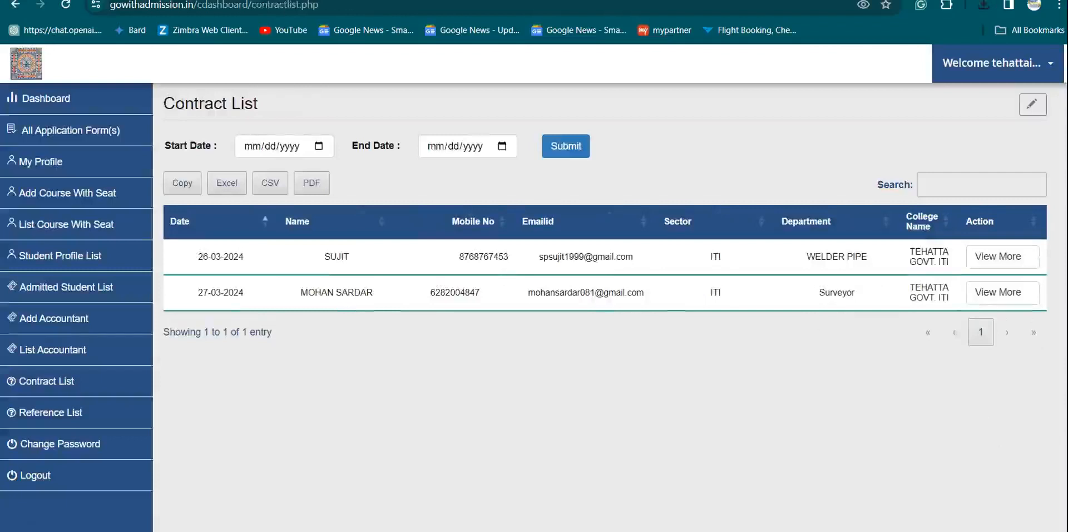
click(998, 260)
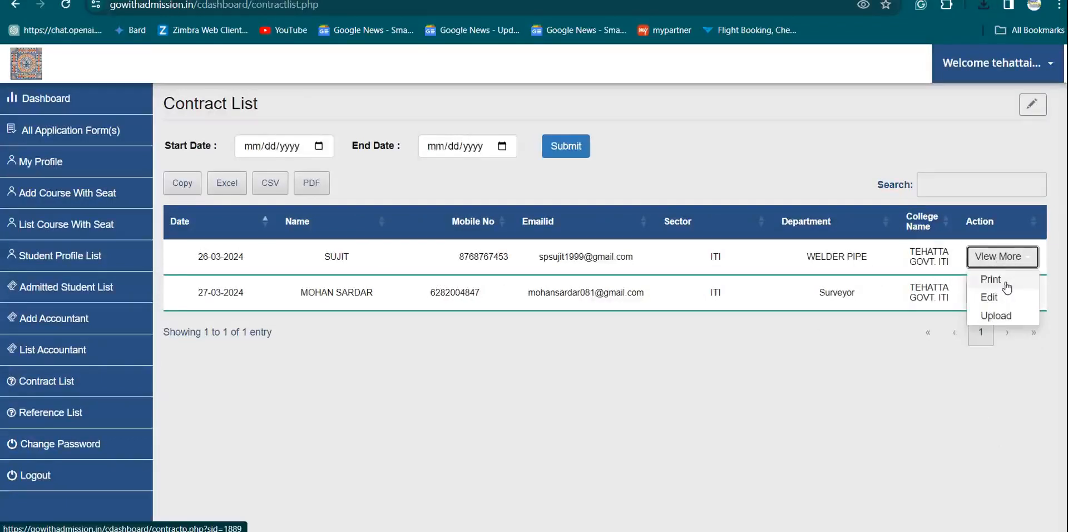
click(1004, 321)
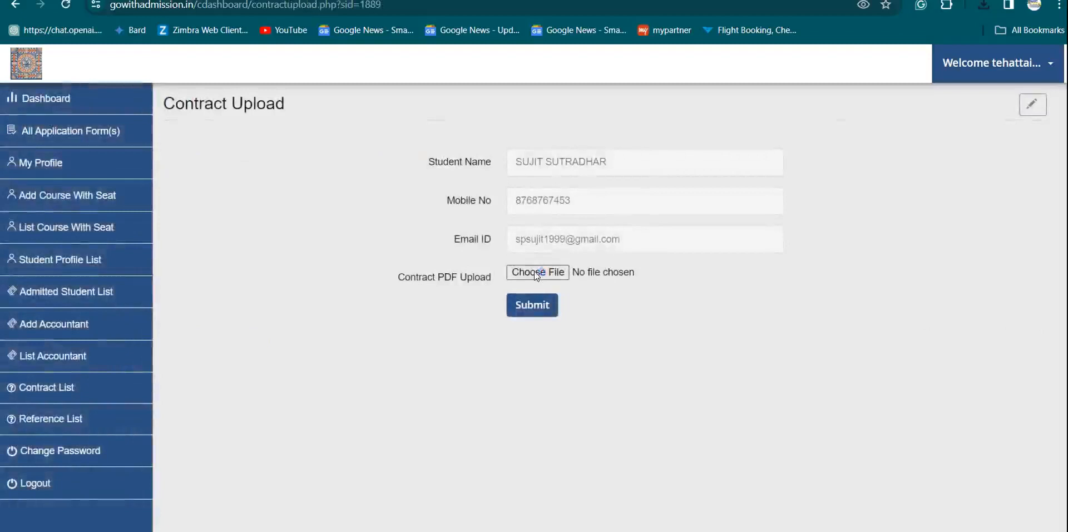
- Pick the CamScanner 03-27-2024 14.19 scan in Downloads and rename it after the student
click(534, 271)
scroll(69, 132, up, 3)
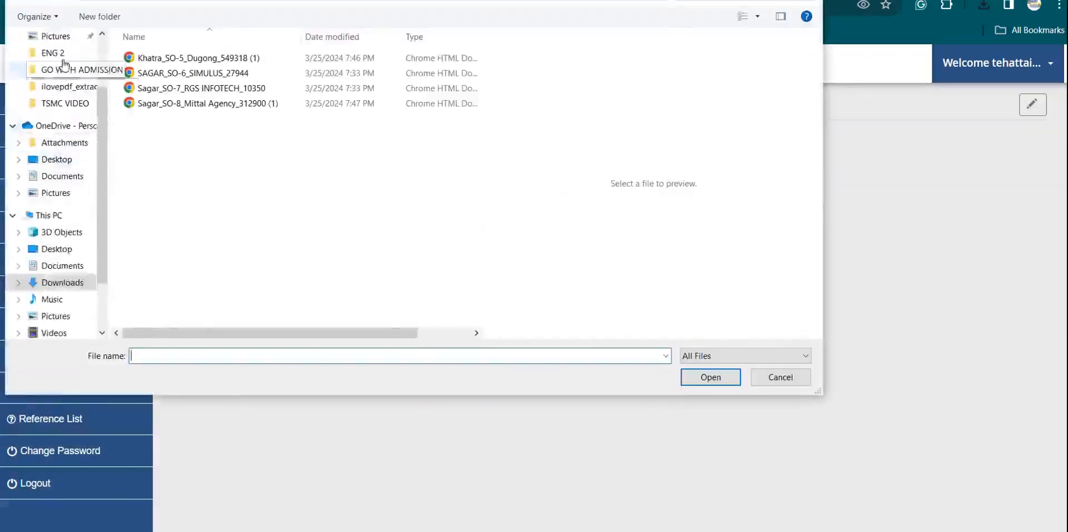
click(62, 82)
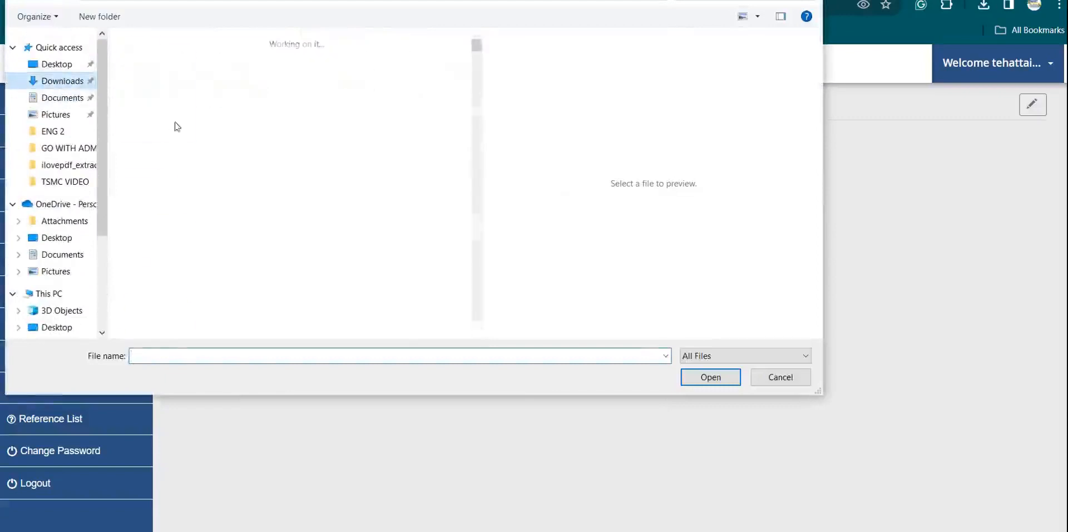
scroll(242, 110, up, 5)
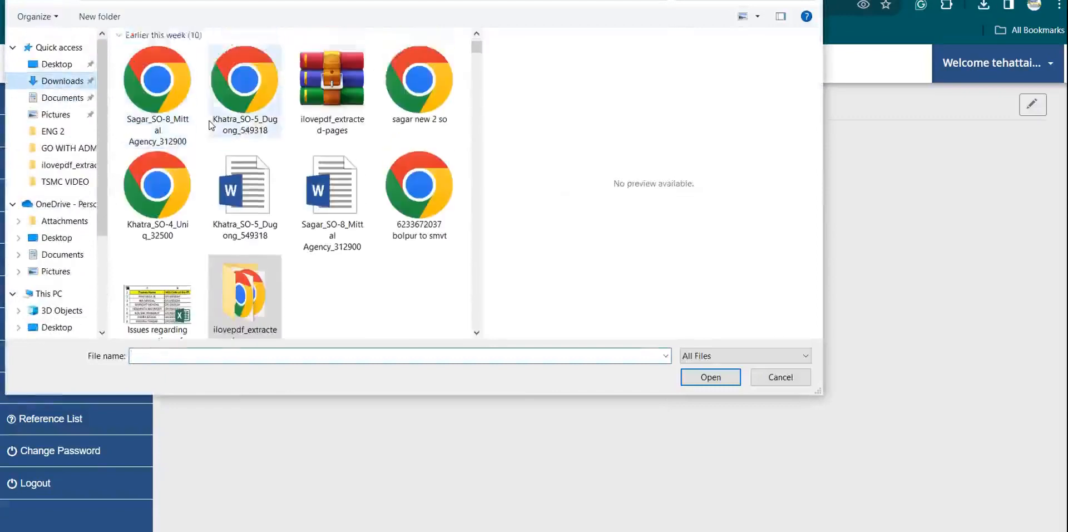
click(191, 136)
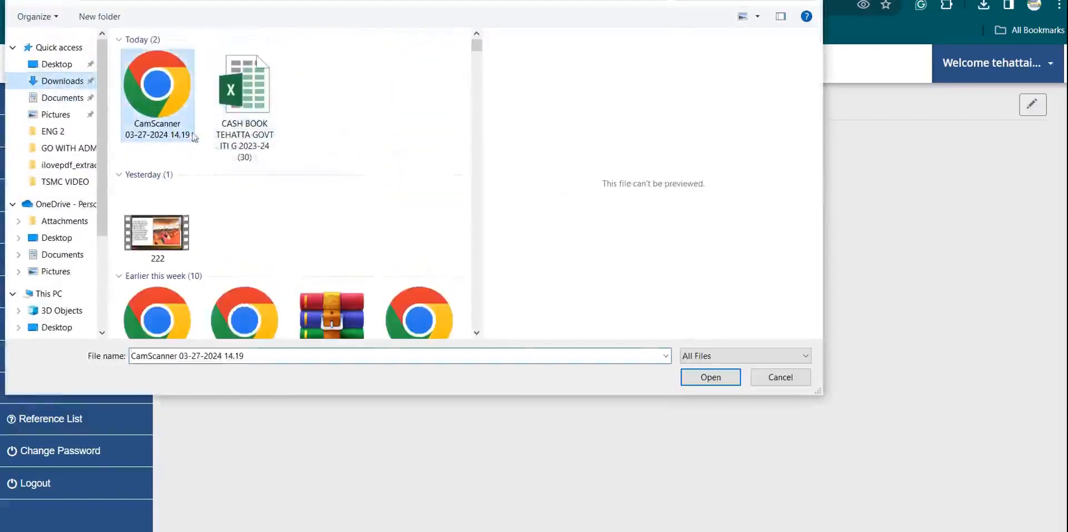
click(371, 356)
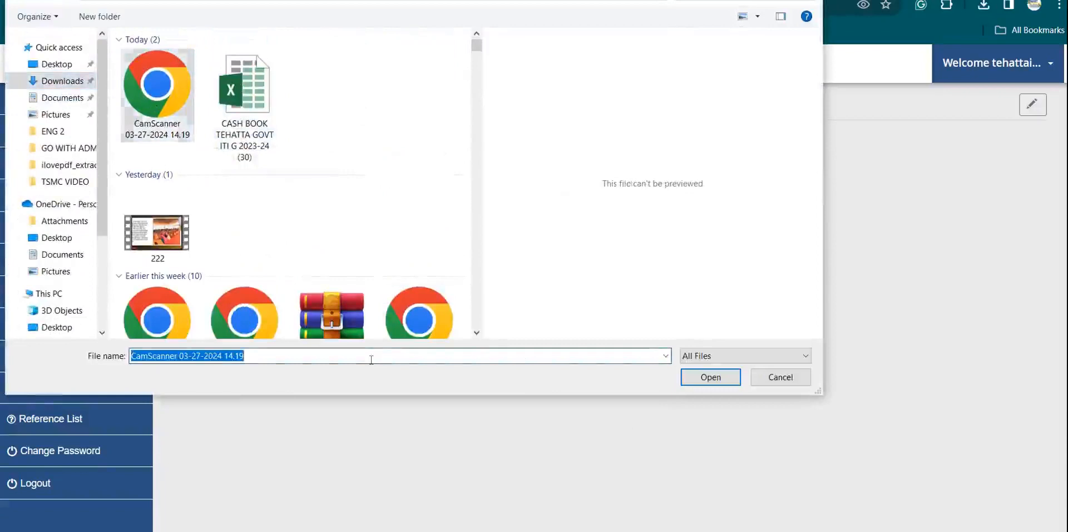
key(BackSpace)
text(Sujit)
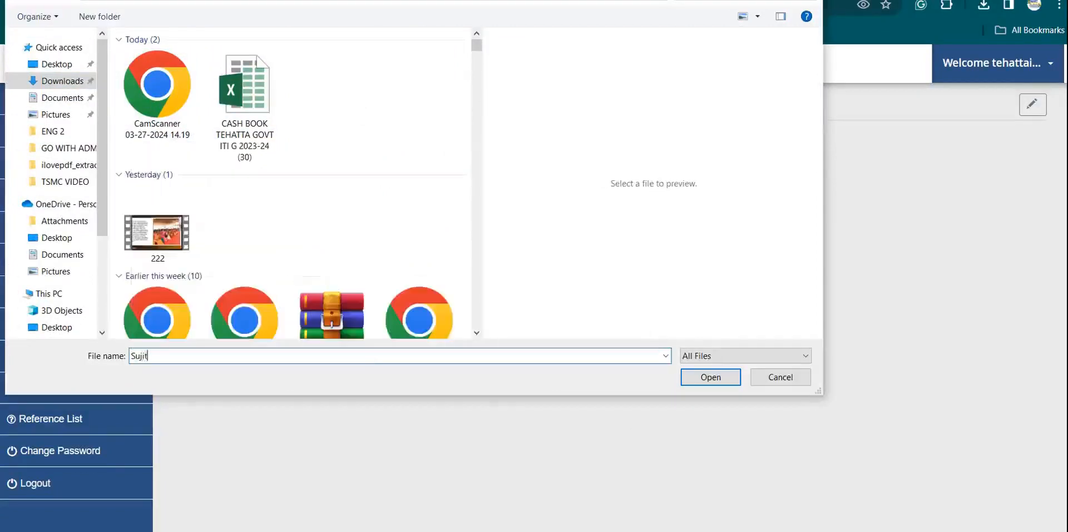
click(694, 379)
- Attach the renamed scan as the contract PDF and submit the upload
key(Return)
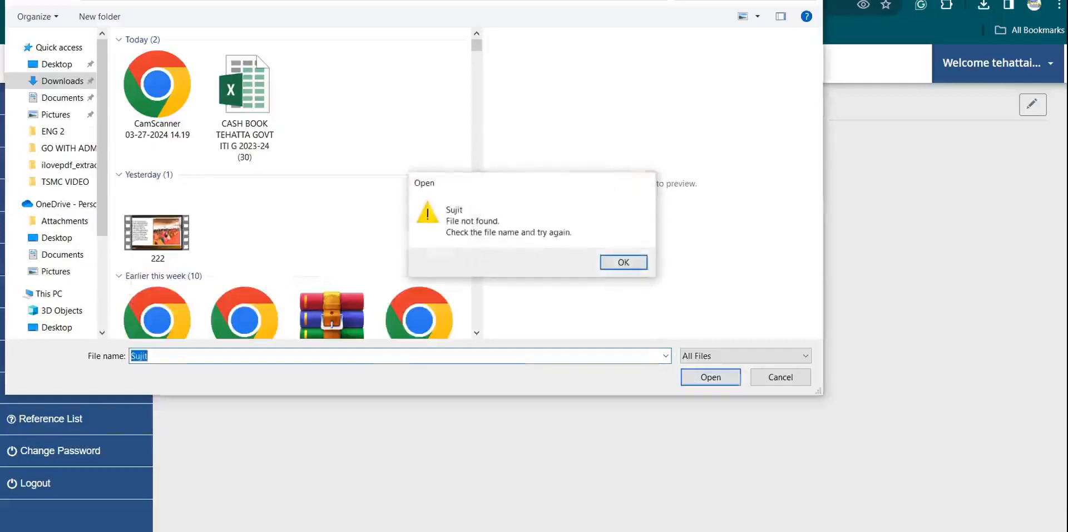
click(184, 64)
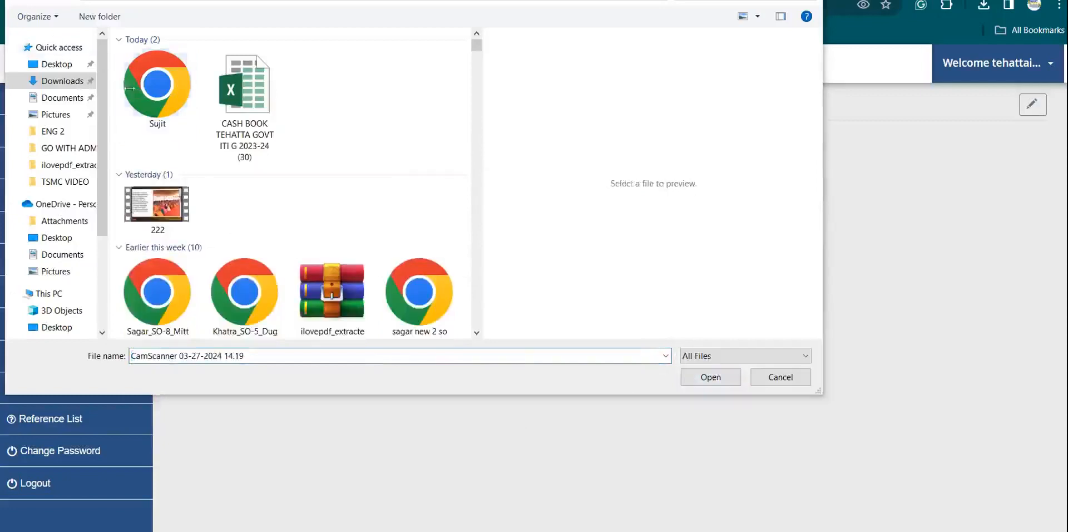
click(149, 95)
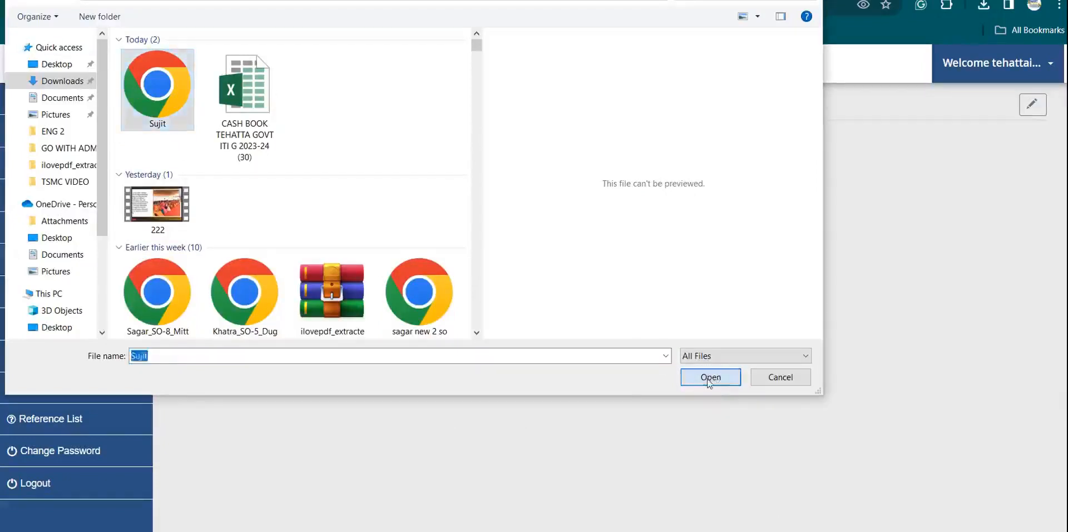
click(707, 377)
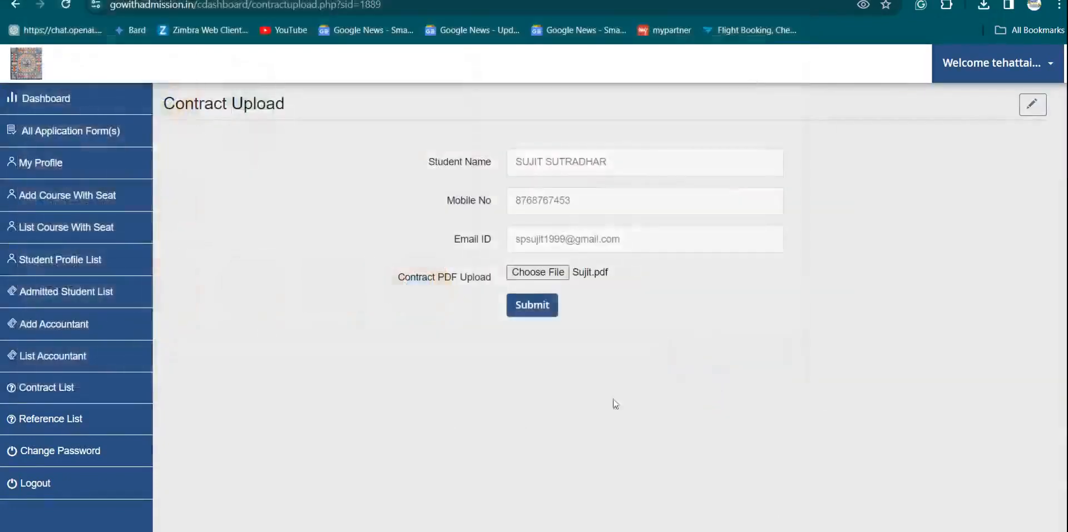
click(532, 313)
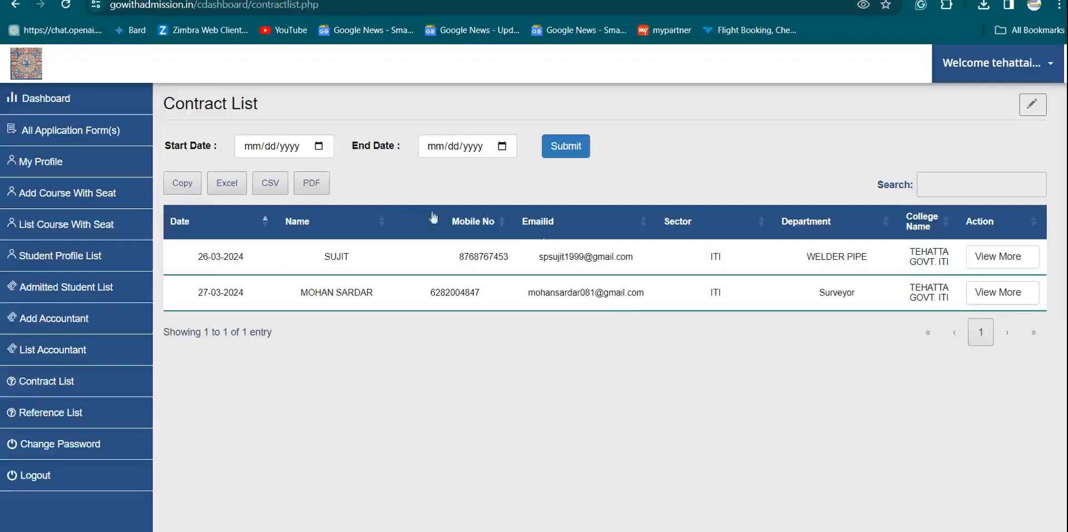
- View the uploaded WELDER PIPE contract PDF, then close it
click(1004, 265)
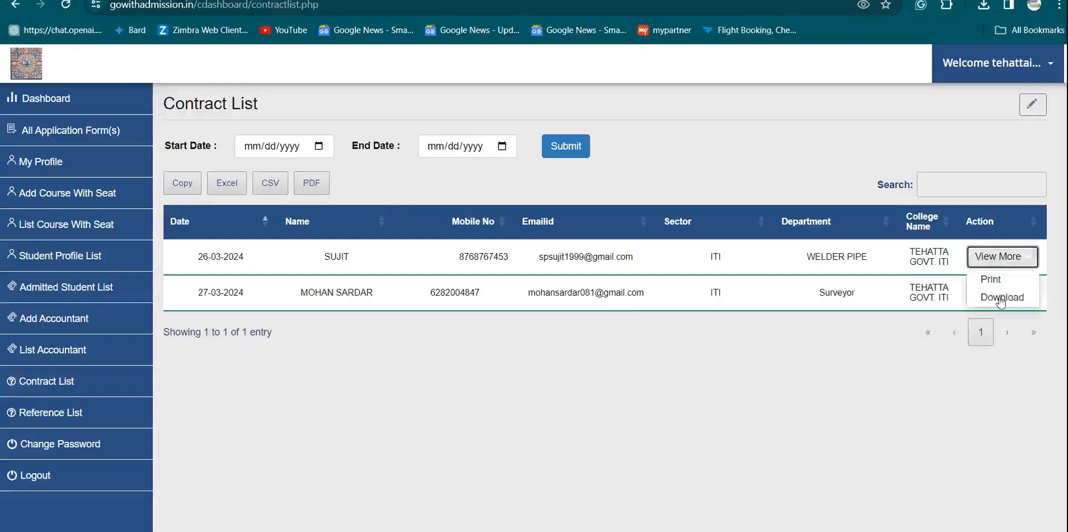
click(1001, 298)
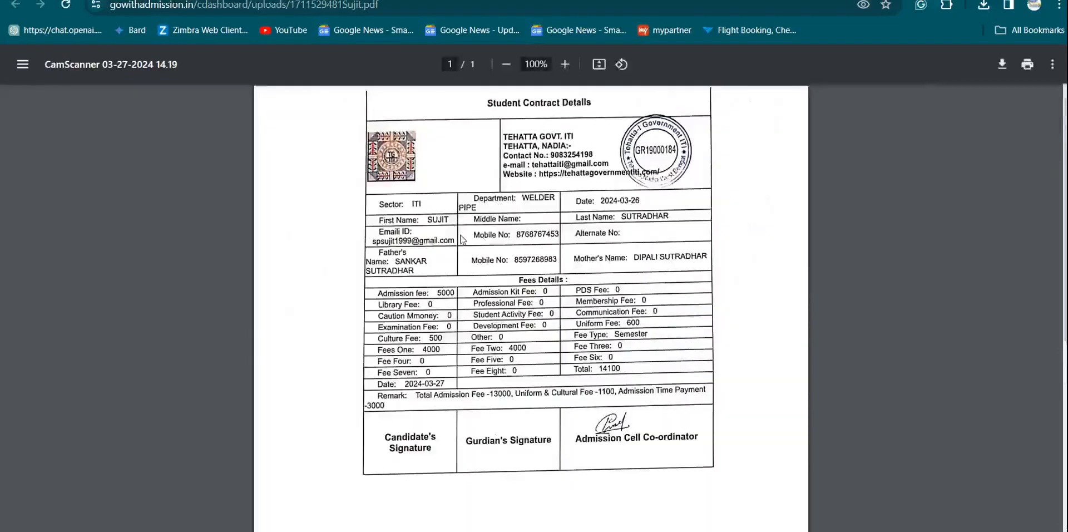
scroll(505, 257, down, 3)
scroll(505, 257, down, 2)
scroll(496, 283, up, 5)
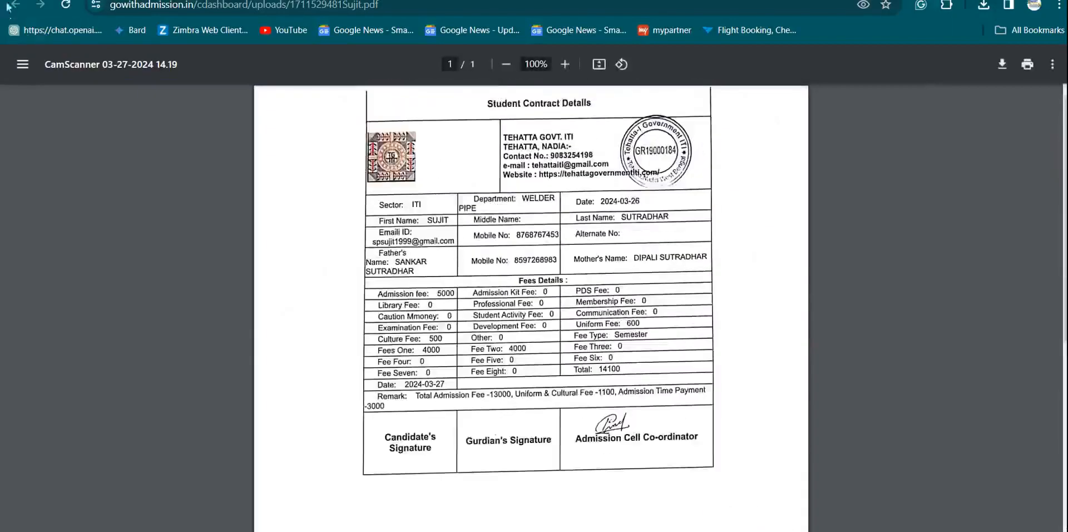
key(ctrl+w)
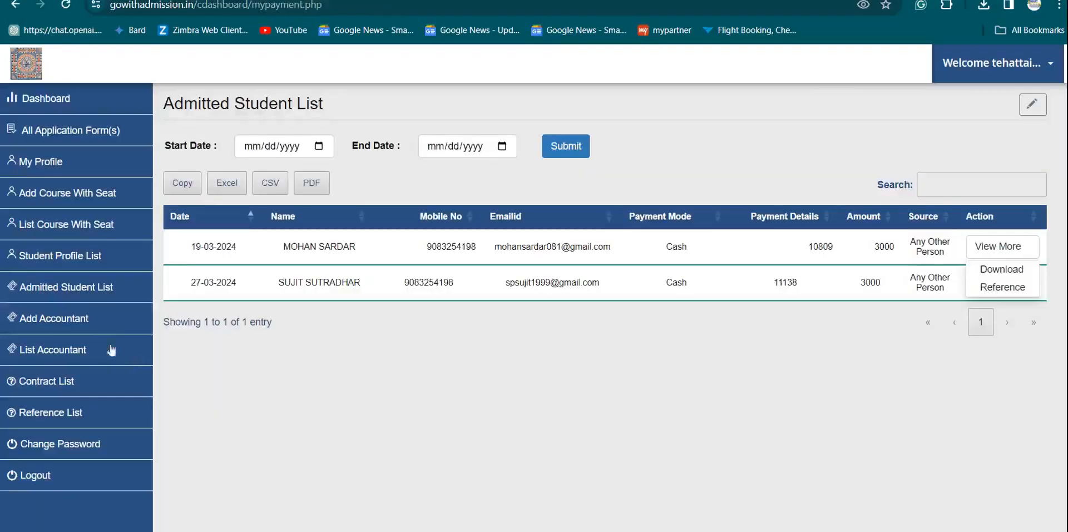
- Open the Reference form for the second admitted student (WELDER PIPE, ITI, amount 14100)
click(75, 292)
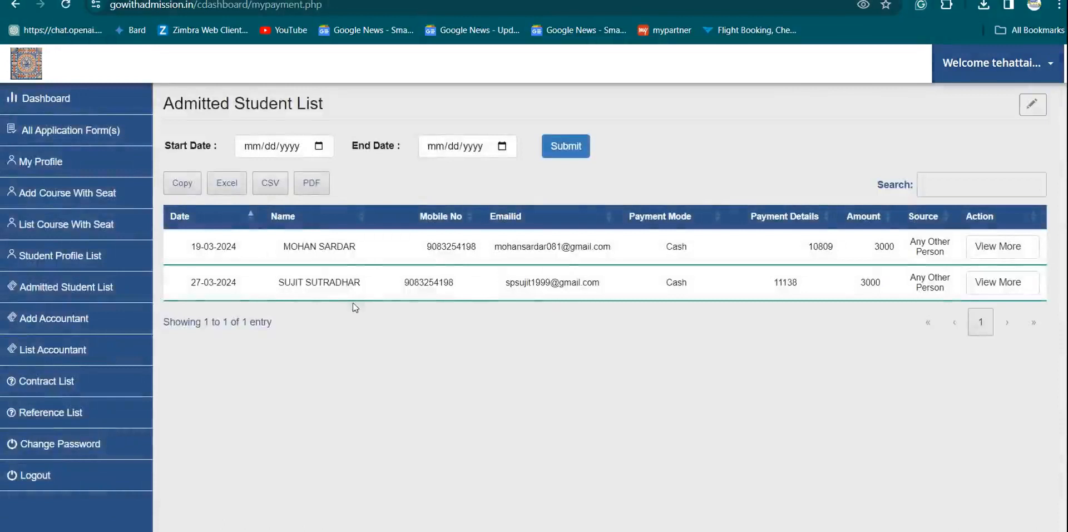
click(995, 290)
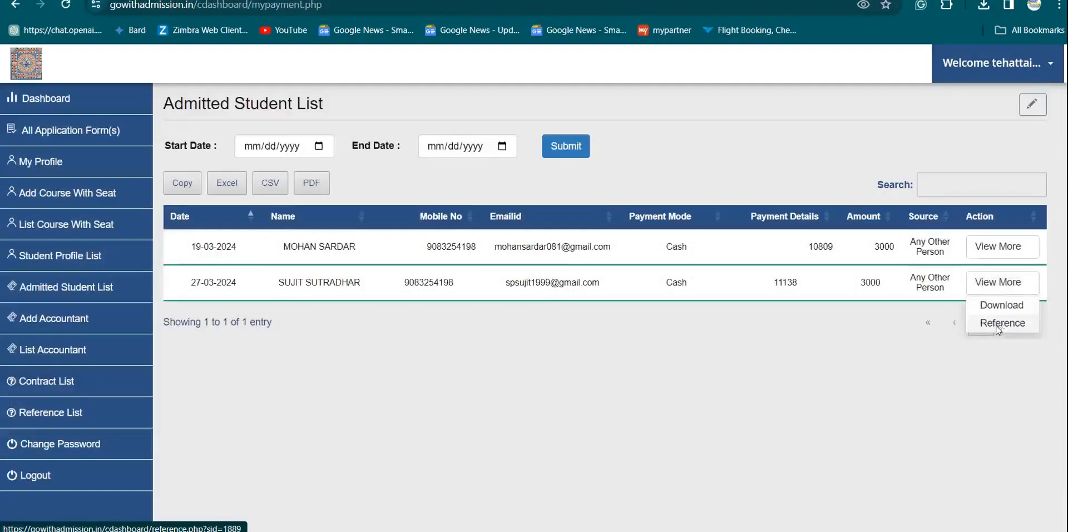
click(999, 327)
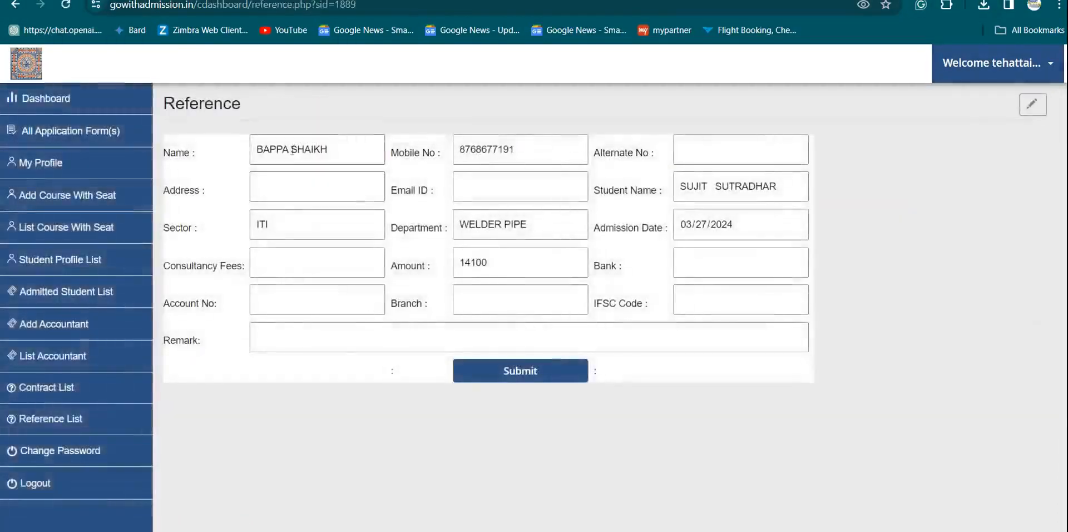